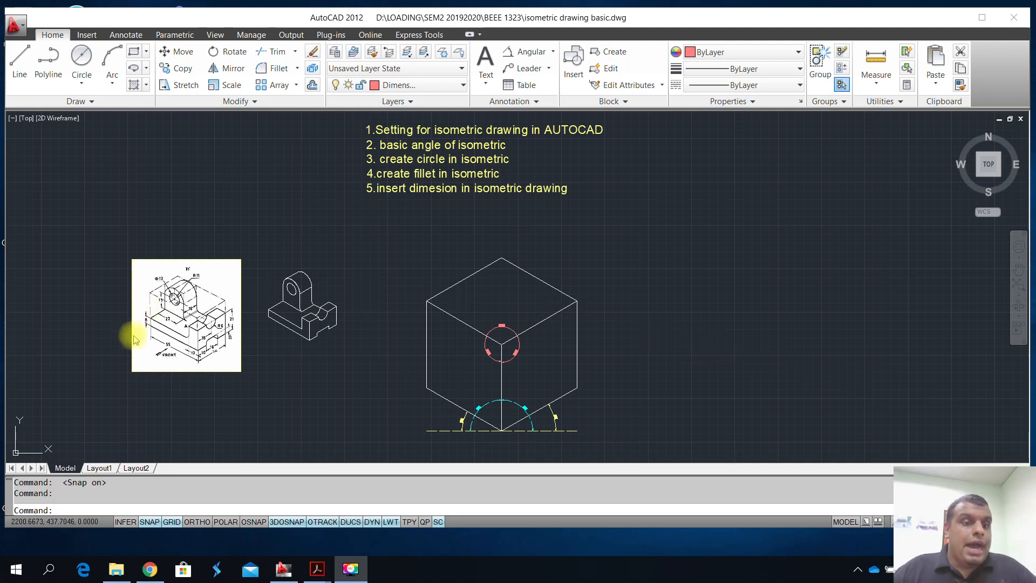
# Step: Set the snap type to Isometric snap and display the dotted grid in 2D model space
pyautogui.scroll(-2, 192, 356)
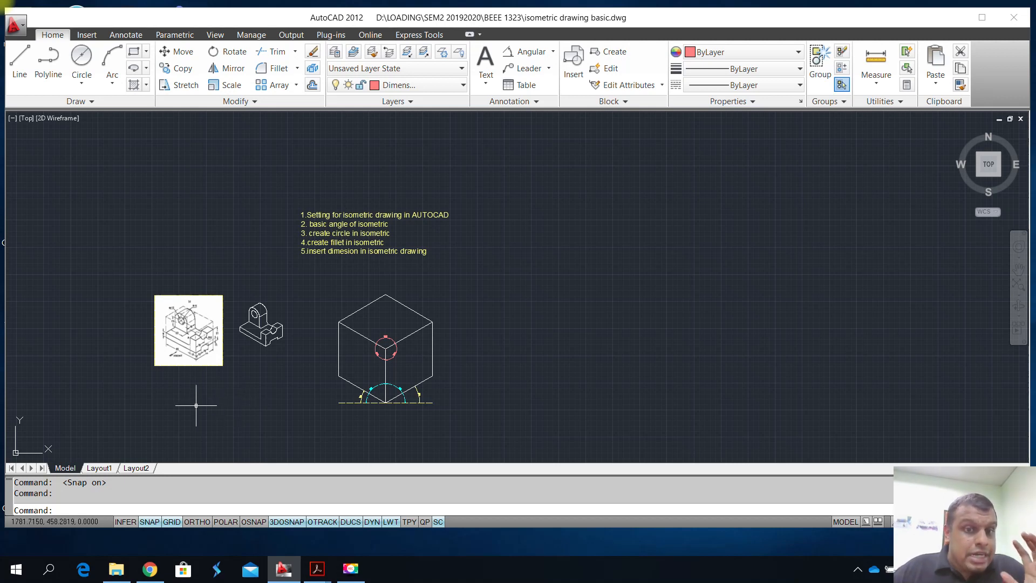
pyautogui.scroll(2, 162, 409)
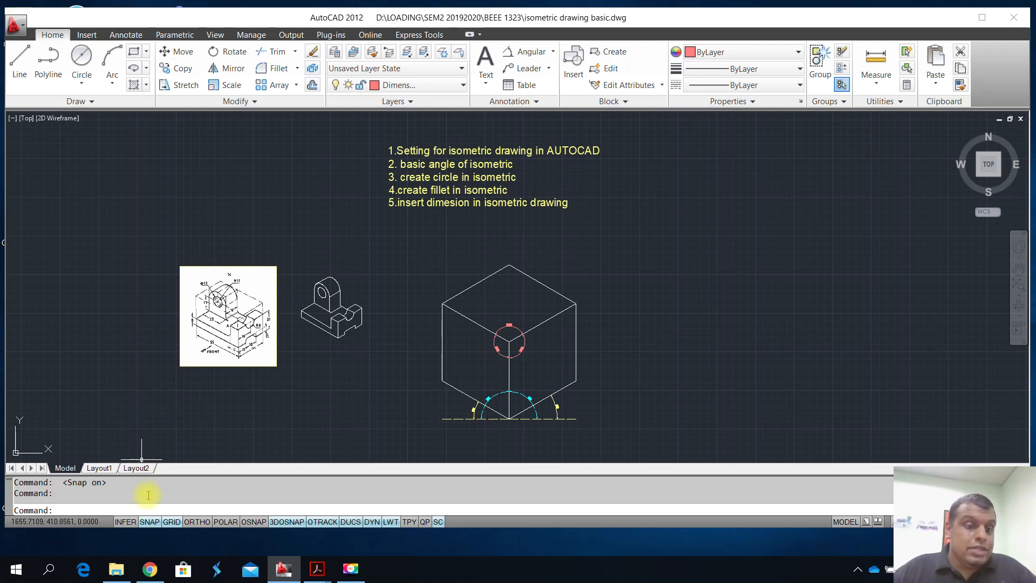
pyautogui.rightClick(155, 527)
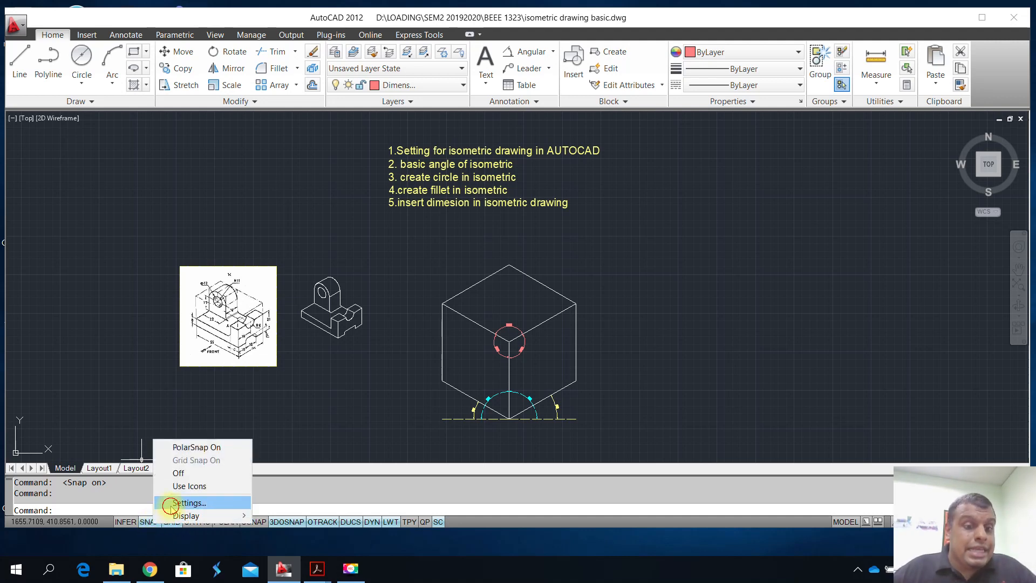
pyautogui.click(170, 505)
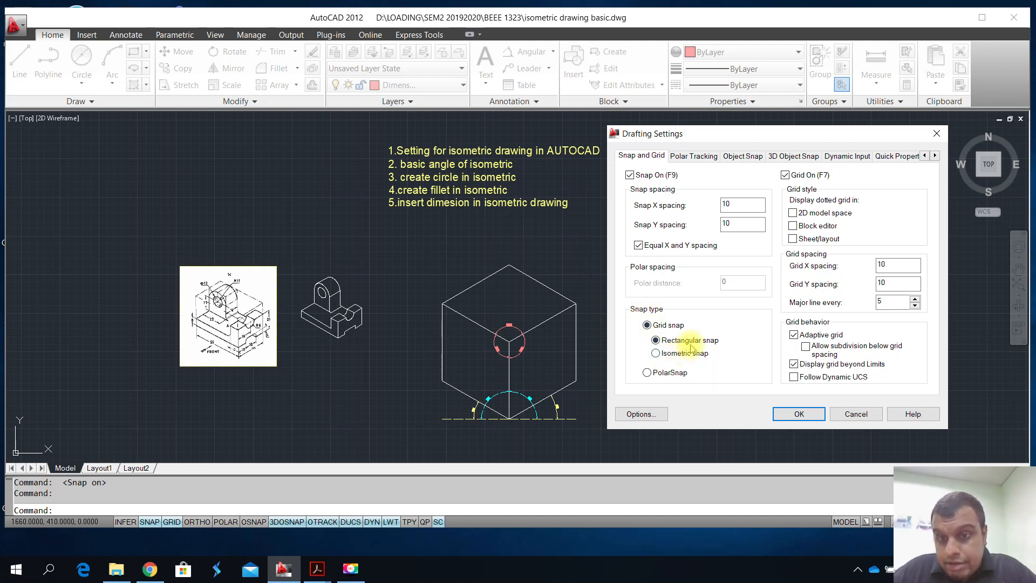
pyautogui.click(656, 354)
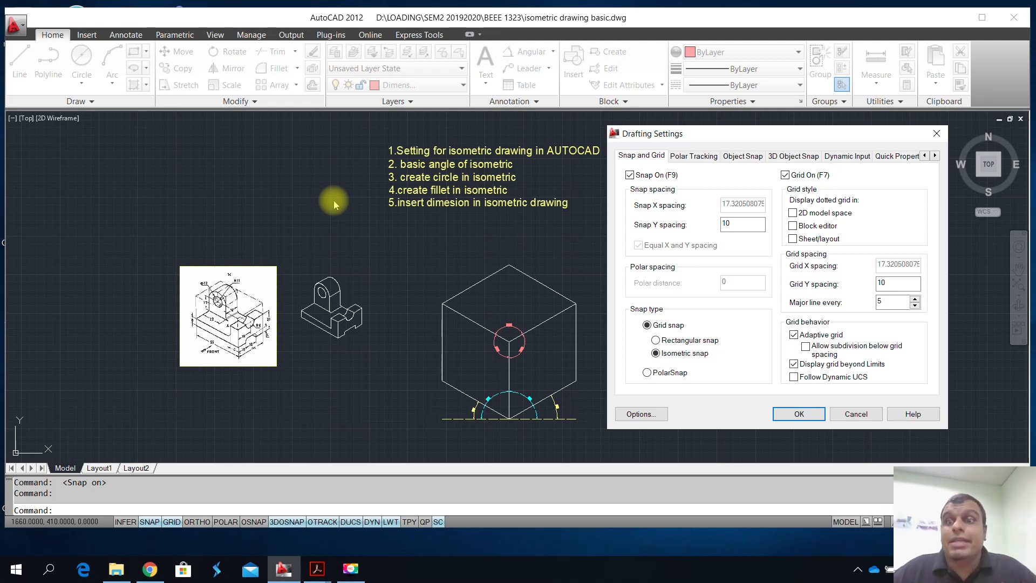
pyautogui.click(792, 214)
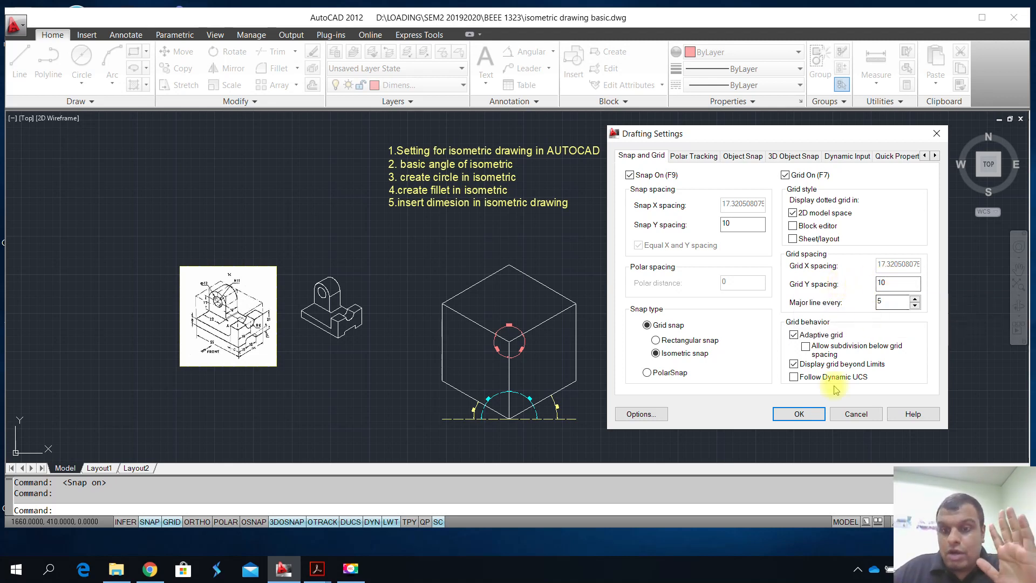
pyautogui.click(798, 414)
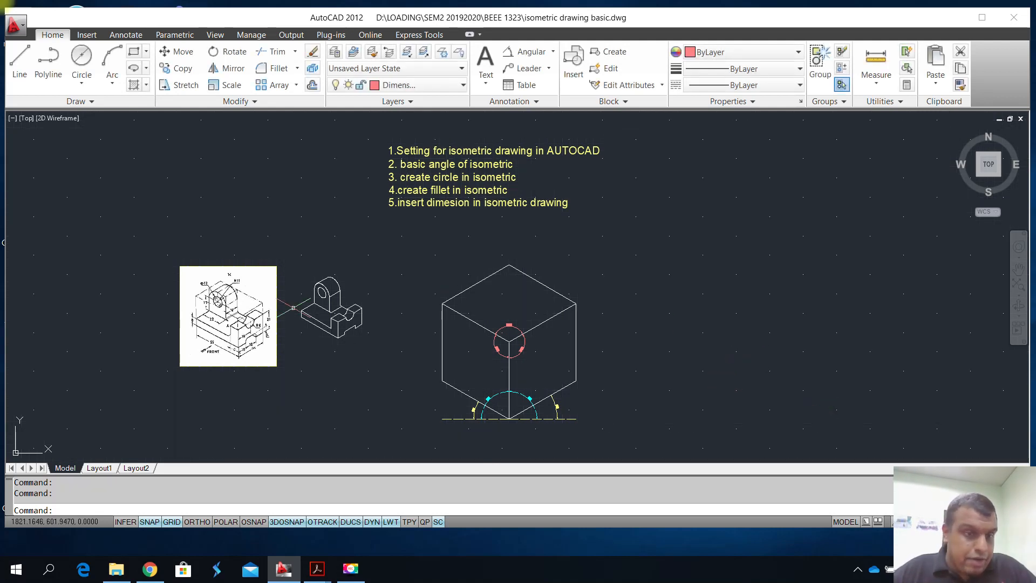
# Step: Turn on Ortho mode and confirm the polar tracking settings with a 30-degree increment angle
pyautogui.scroll(-2, 242, 384)
pyautogui.scroll(2, 242, 385)
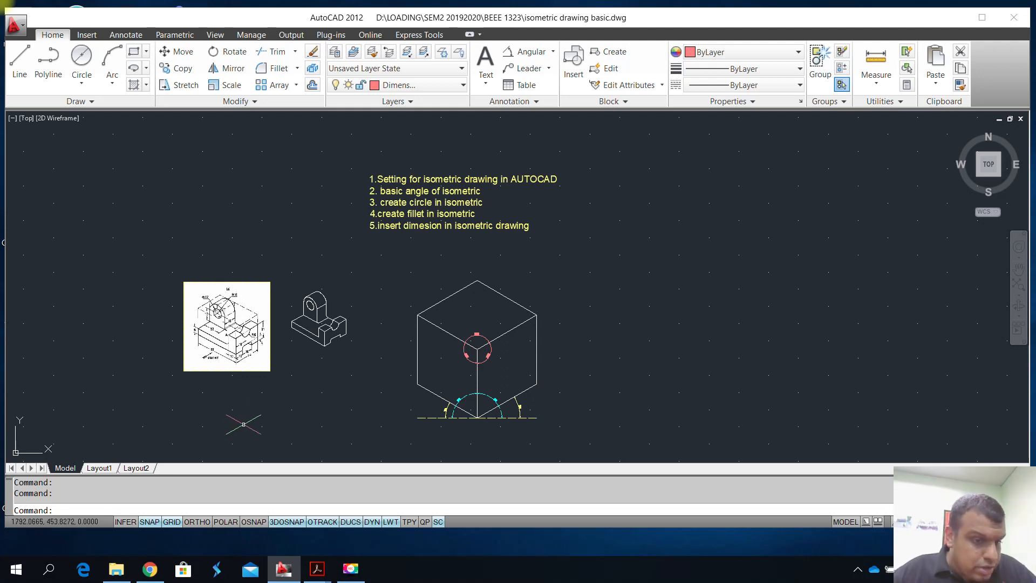
pyautogui.click(197, 522)
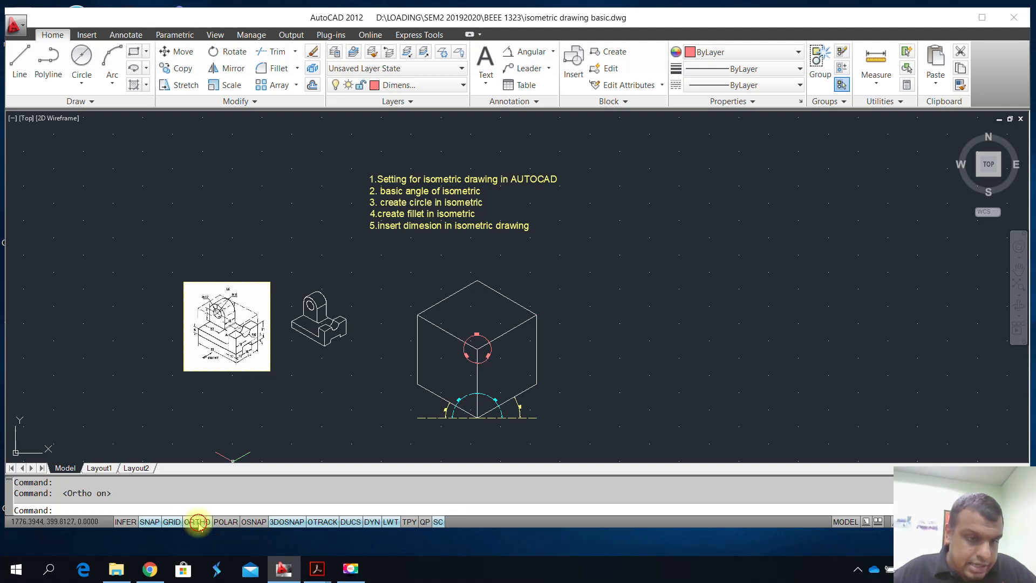
pyautogui.rightClick(226, 522)
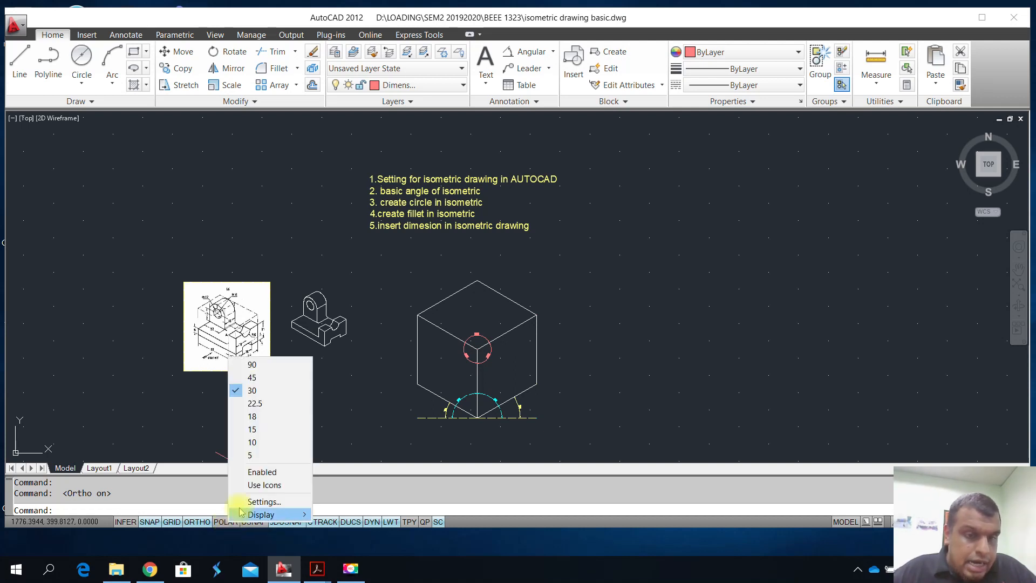
pyautogui.click(267, 501)
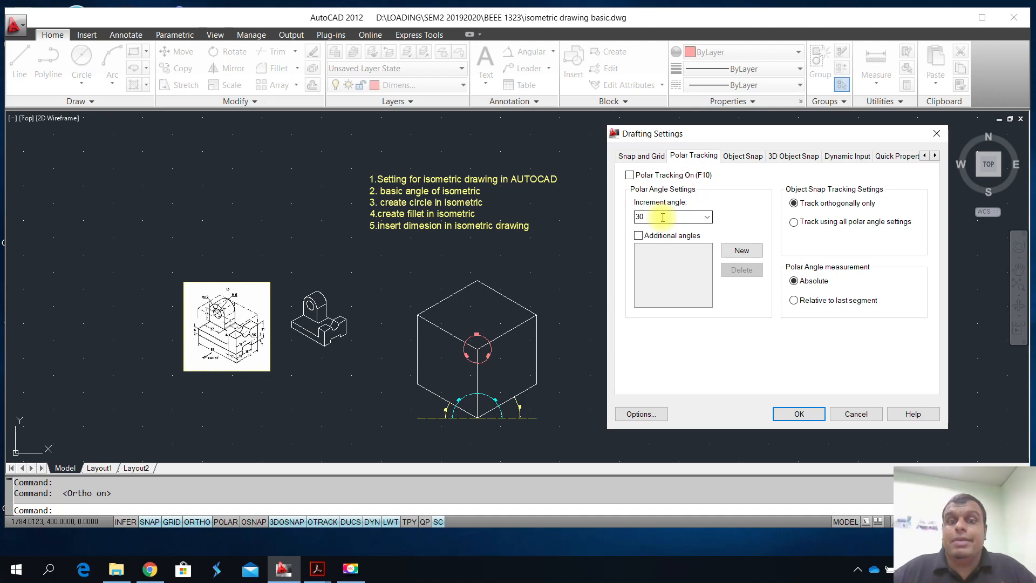
pyautogui.click(793, 411)
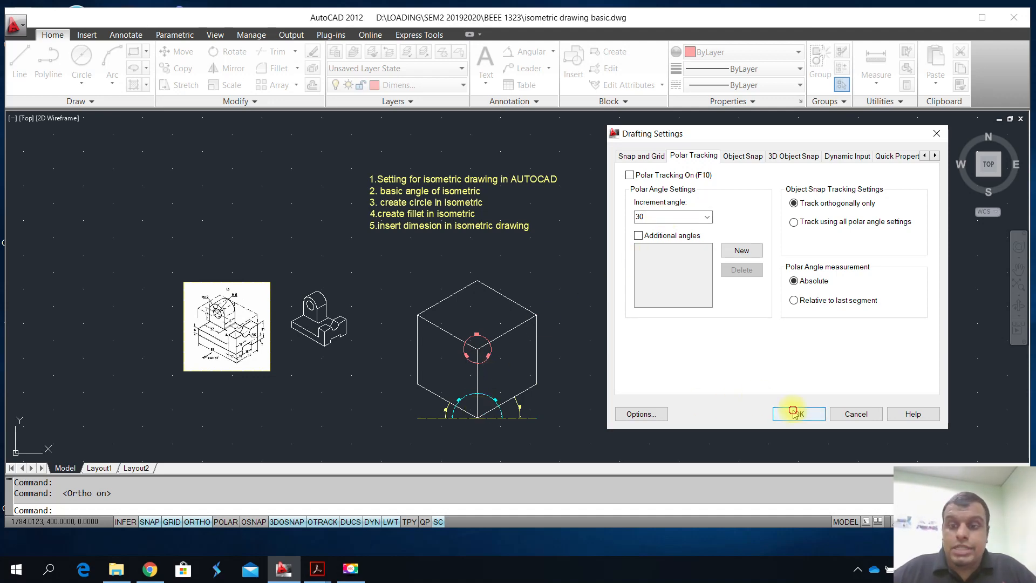
# Step: Examine the angle dimensions at the isometric cube's base line and around its central corner
pyautogui.scroll(-3, 543, 374)
pyautogui.scroll(9, 543, 374)
pyautogui.scroll(-5, 543, 374)
pyautogui.scroll(2, 447, 405)
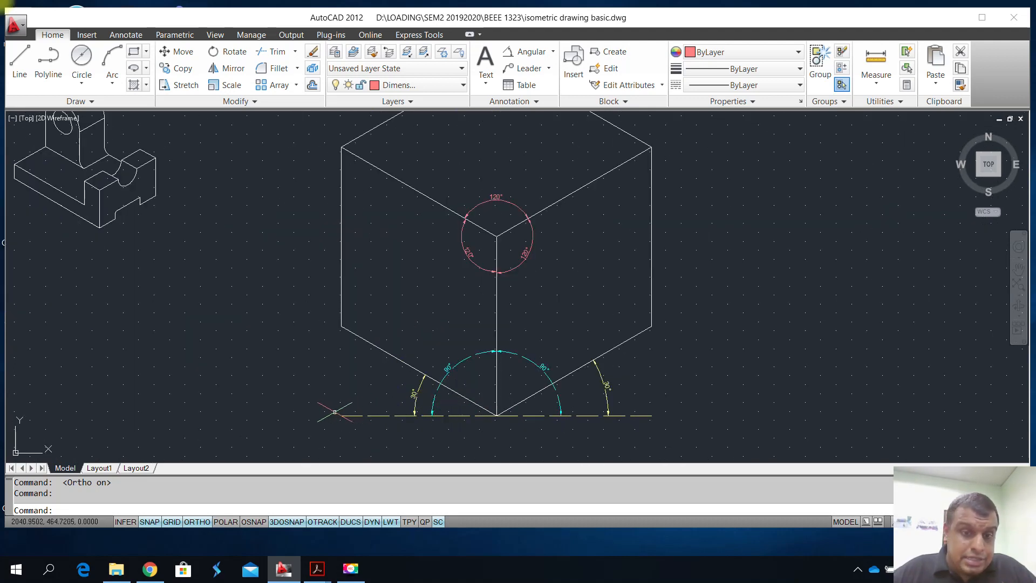
pyautogui.scroll(-1, 416, 374)
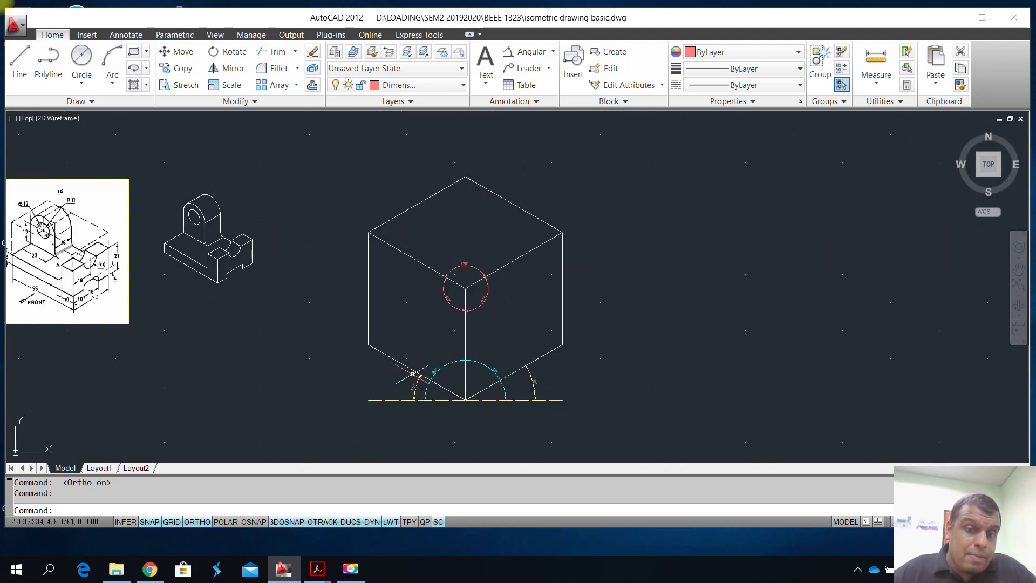
pyautogui.scroll(2, 417, 373)
pyautogui.scroll(-2, 413, 375)
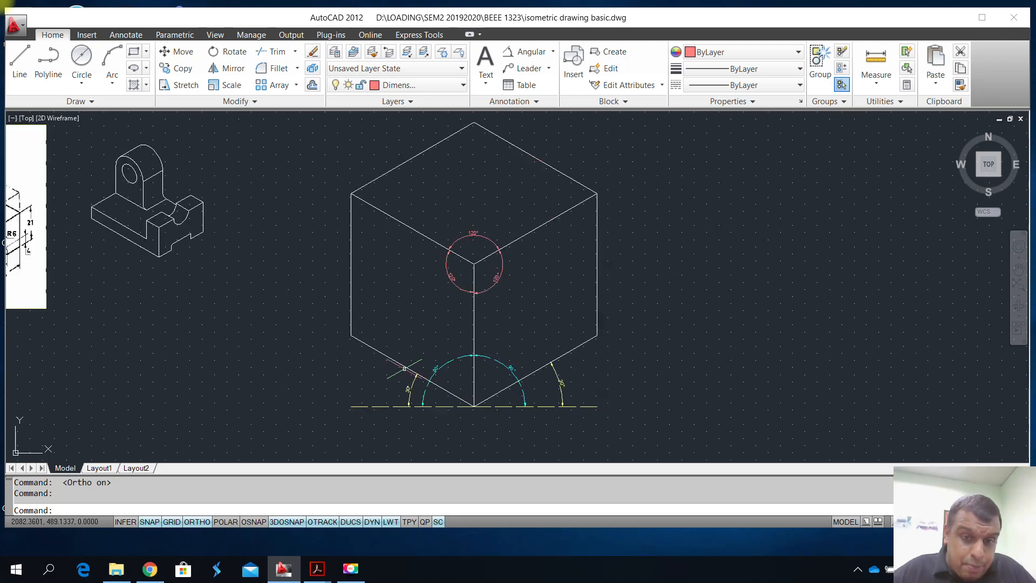
pyautogui.scroll(2, 411, 388)
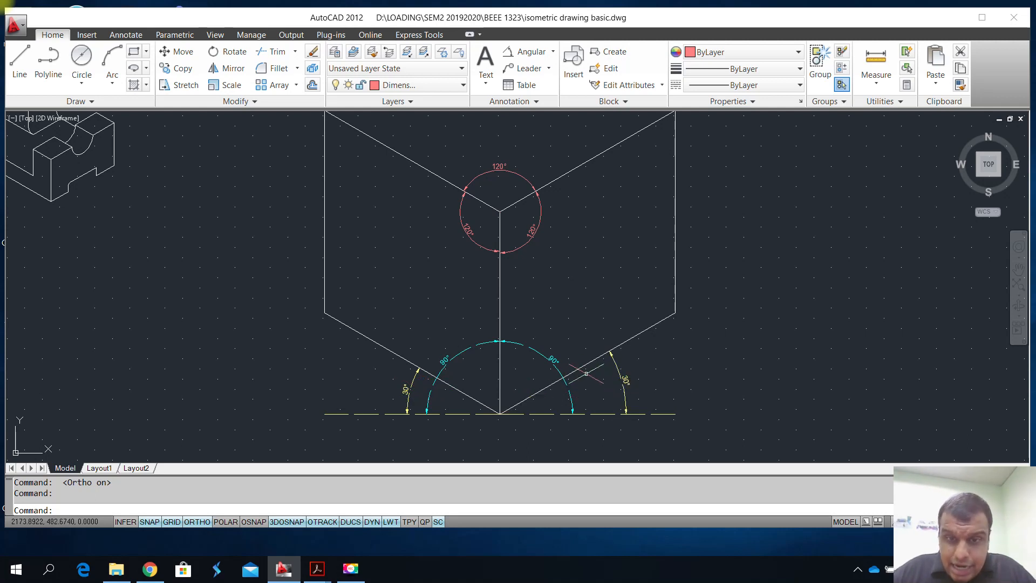
pyautogui.scroll(-3, 618, 381)
pyautogui.scroll(2, 578, 371)
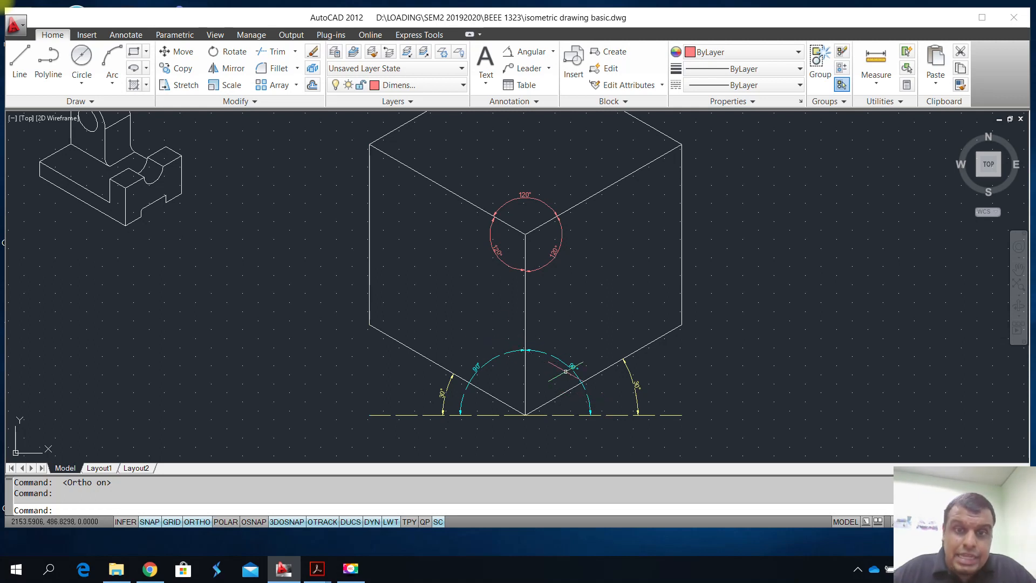
pyautogui.scroll(-2, 566, 371)
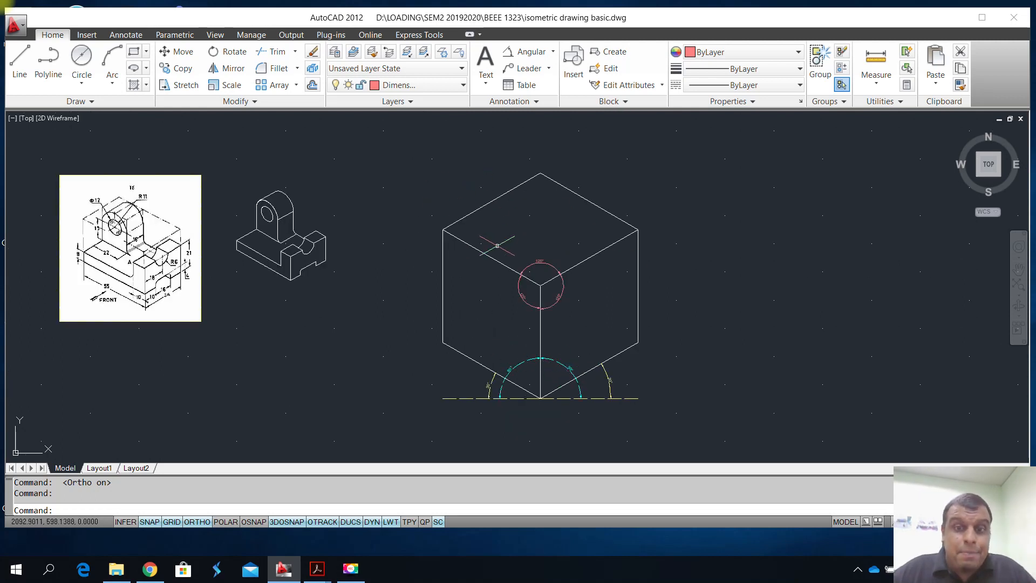
pyautogui.scroll(2, 561, 250)
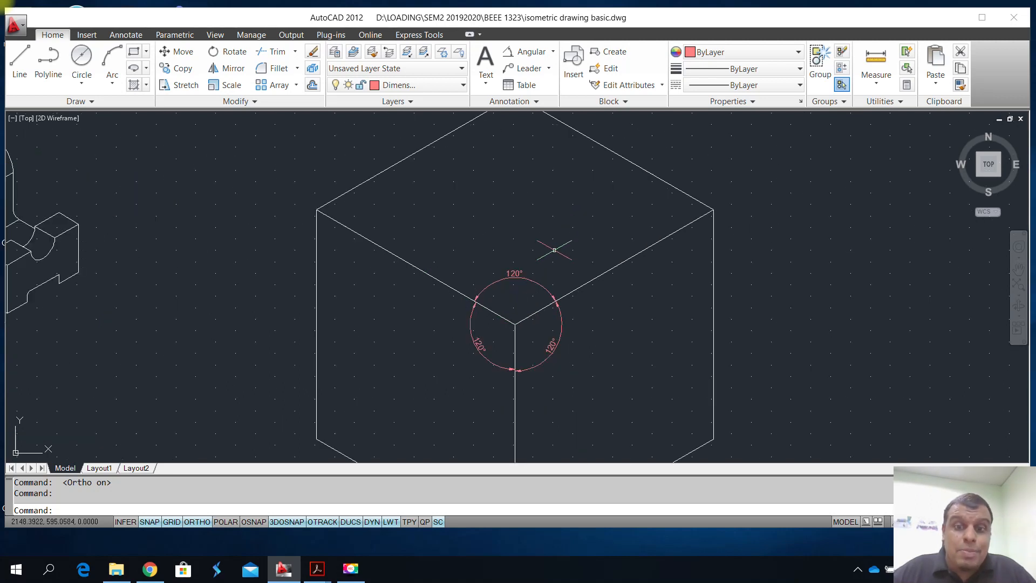
pyautogui.scroll(-2, 554, 250)
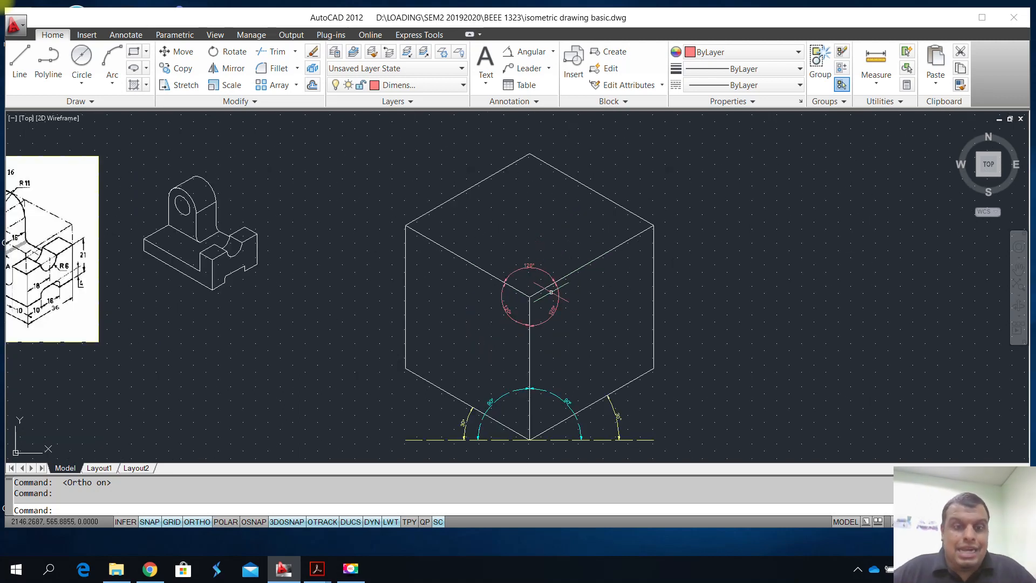
pyautogui.scroll(-2, 437, 343)
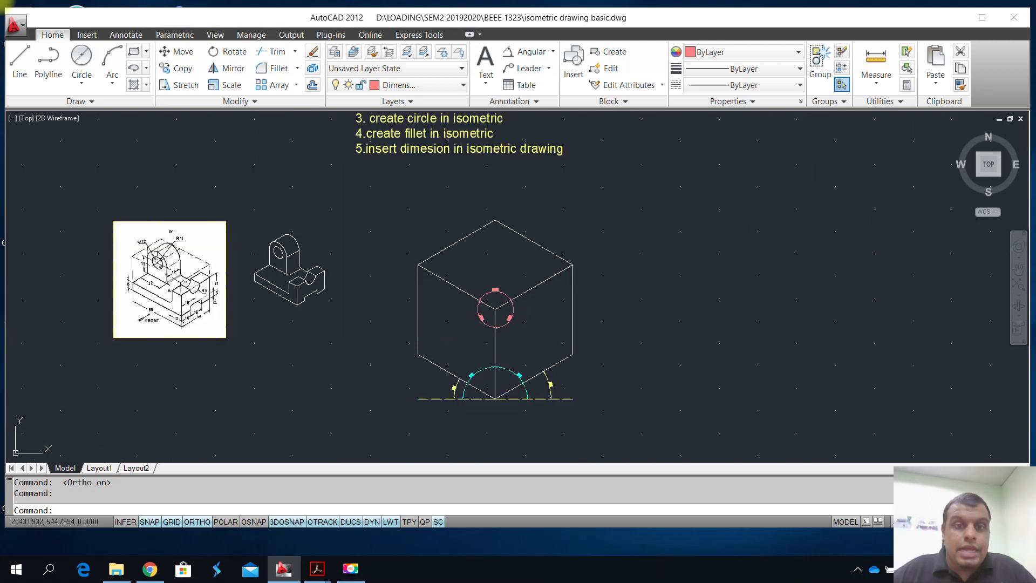
# Step: Examine the dimensioned bracket reference image and the finished isometric bracket beside it
pyautogui.scroll(-2, 412, 322)
pyautogui.moveTo(437, 328); pyautogui.dragTo(462, 347, button='middle')
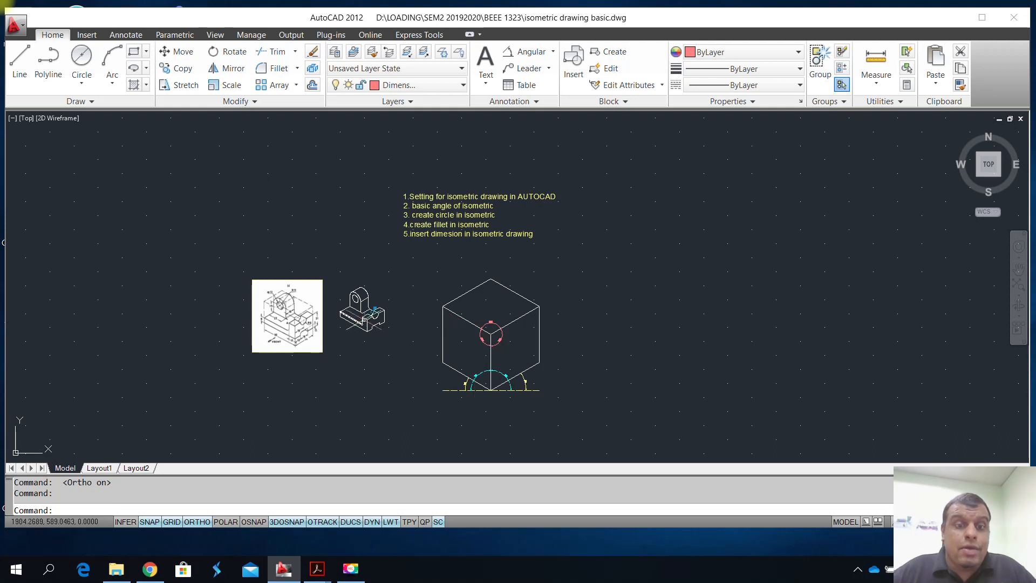
pyautogui.moveTo(349, 352); pyautogui.dragTo(408, 350, button='middle')
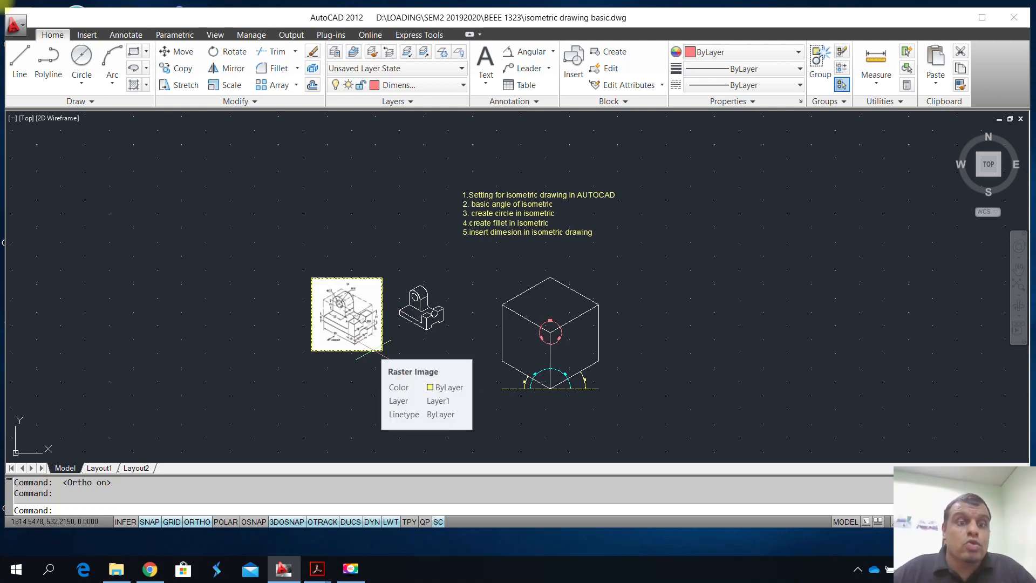
pyautogui.scroll(3, 339, 356)
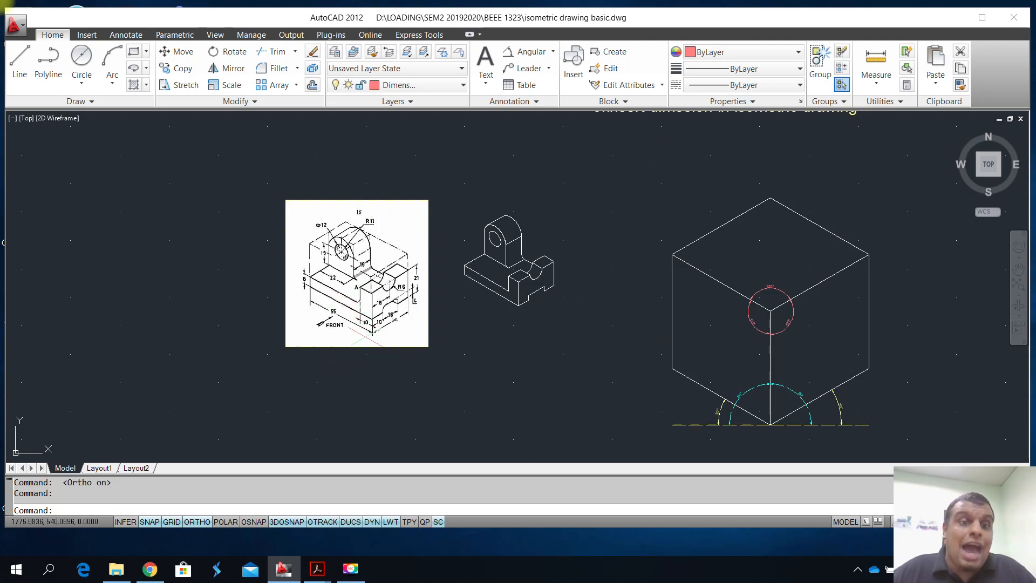
pyautogui.scroll(2, 351, 335)
pyautogui.moveTo(351, 345); pyautogui.dragTo(428, 325, button='middle')
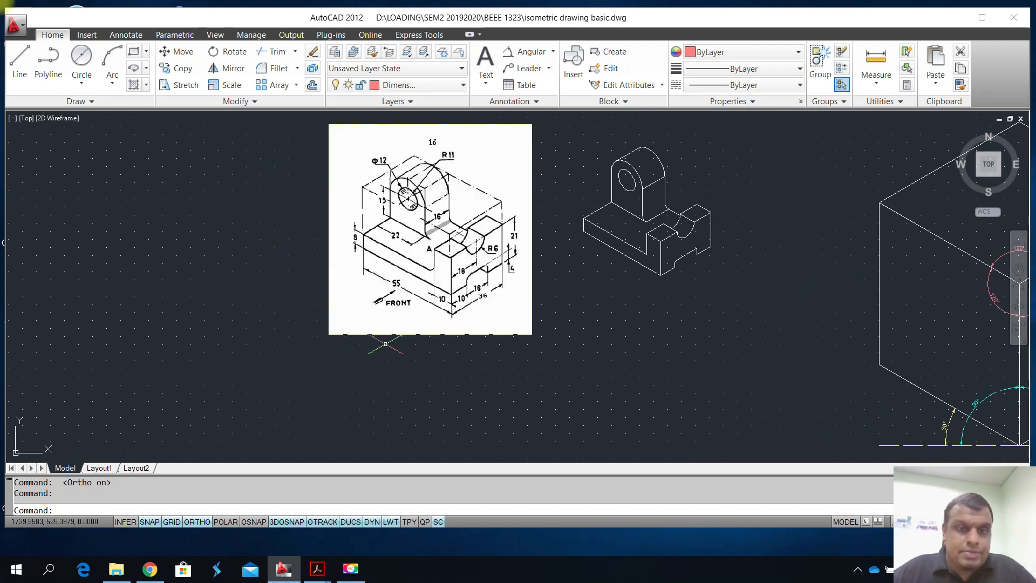
pyautogui.moveTo(418, 367); pyautogui.dragTo(361, 333, button='middle')
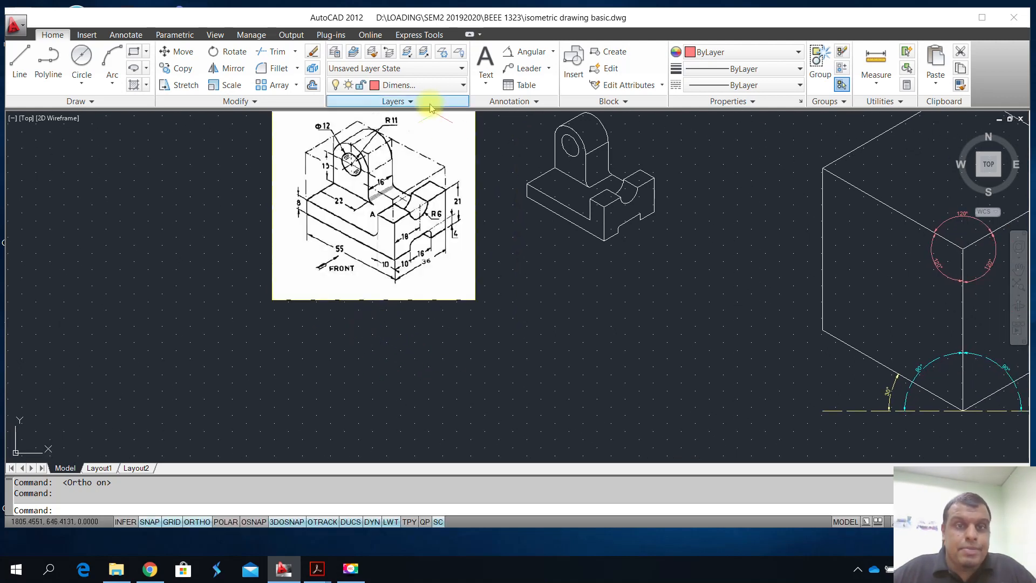
pyautogui.scroll(-2, 477, 327)
pyautogui.moveTo(491, 338); pyautogui.dragTo(376, 345, button='middle')
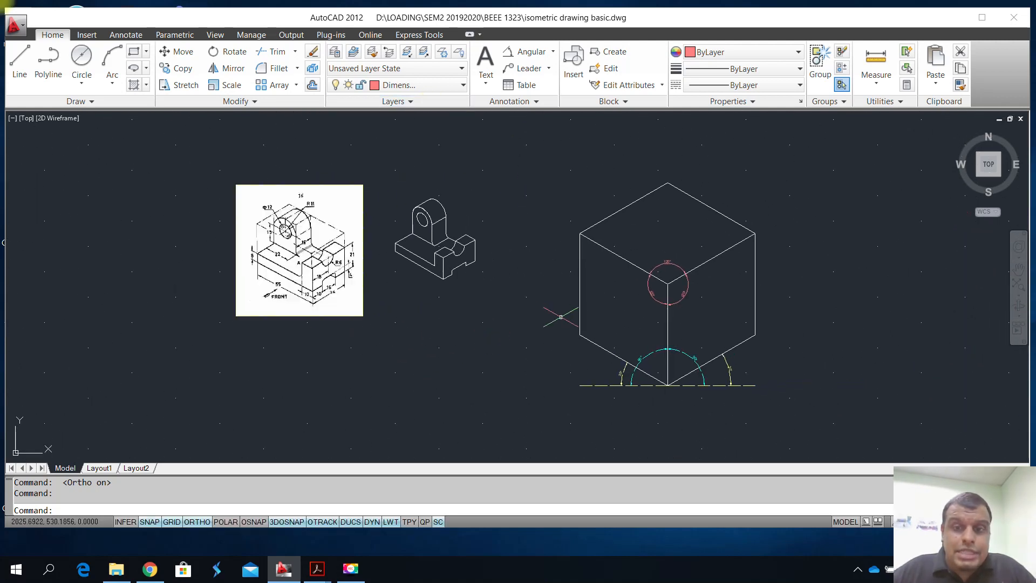
pyautogui.moveTo(562, 320); pyautogui.dragTo(477, 332, button='middle')
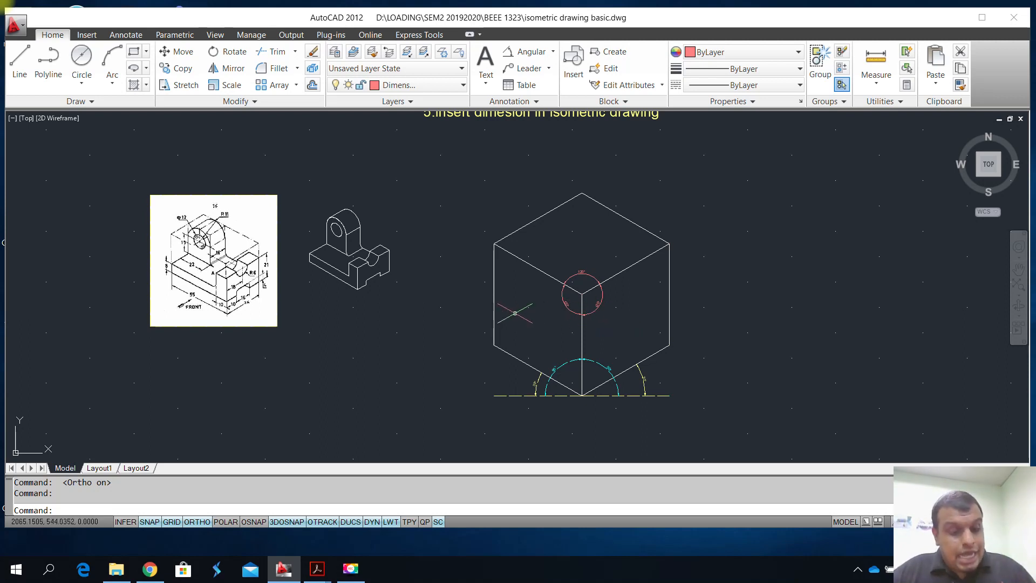
# Step: Switch to the right isoplane and draw a 100-unit line at 210° across the cube's right face, from its outer edge to the central edge
pyautogui.press('F5')
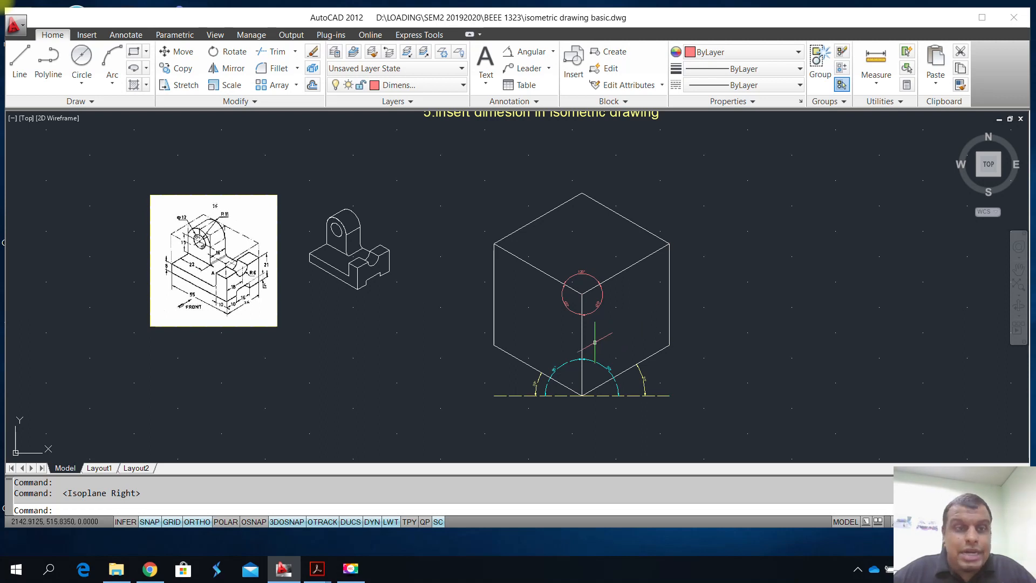
pyautogui.click(20, 60)
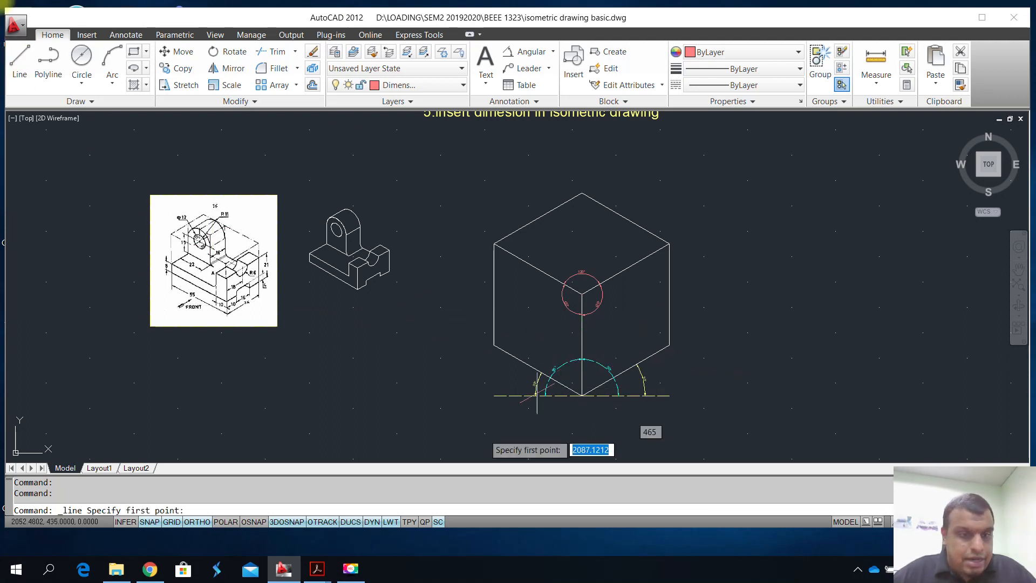
pyautogui.click(253, 522)
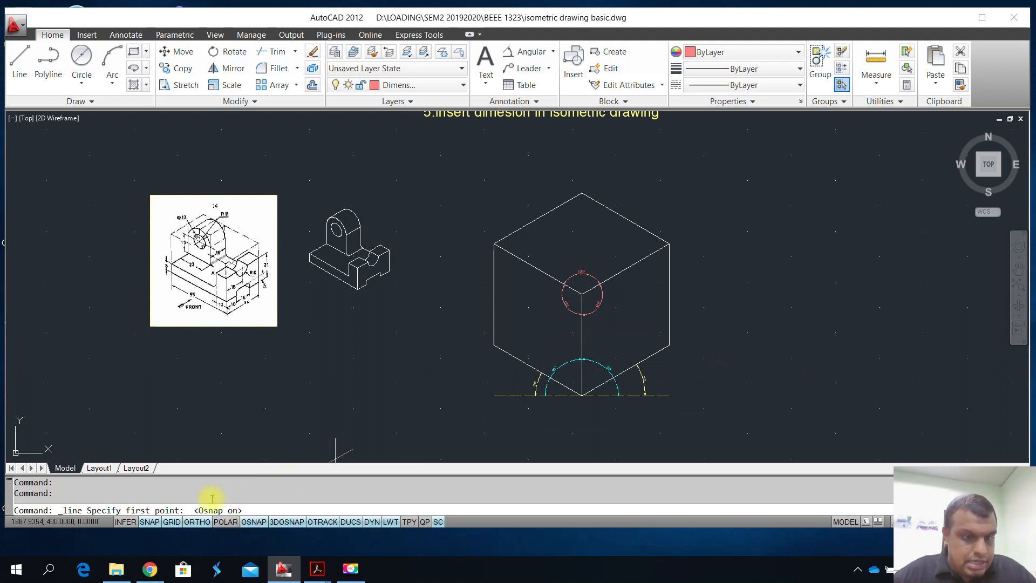
pyautogui.click(253, 522)
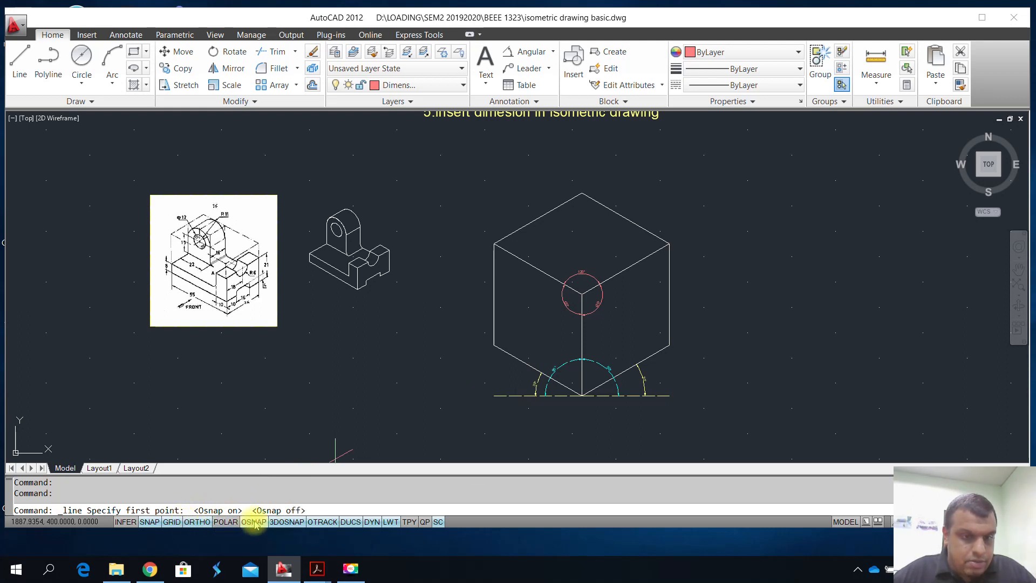
pyautogui.click(669, 297)
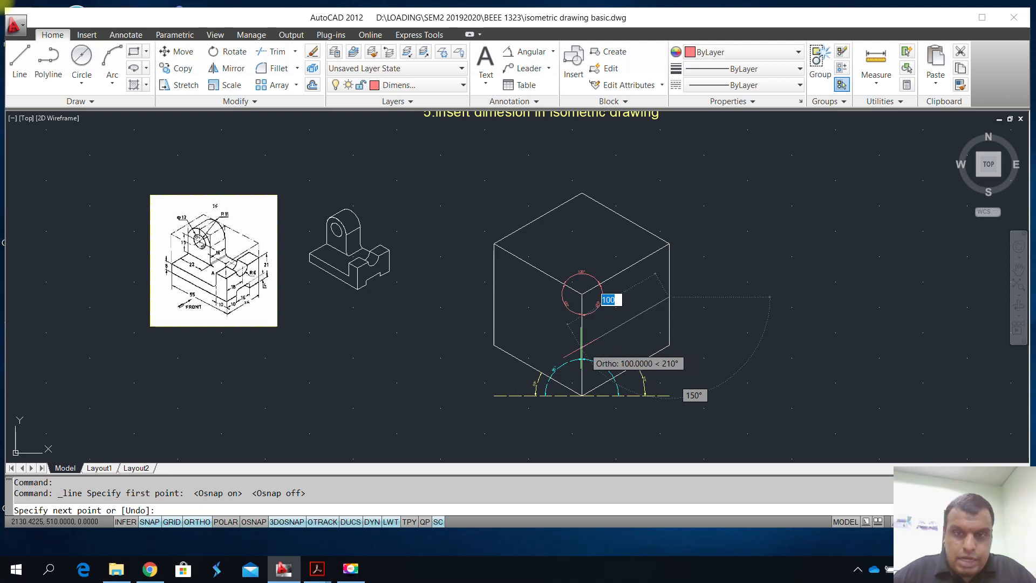
pyautogui.click(581, 348)
pyautogui.press('Escape')
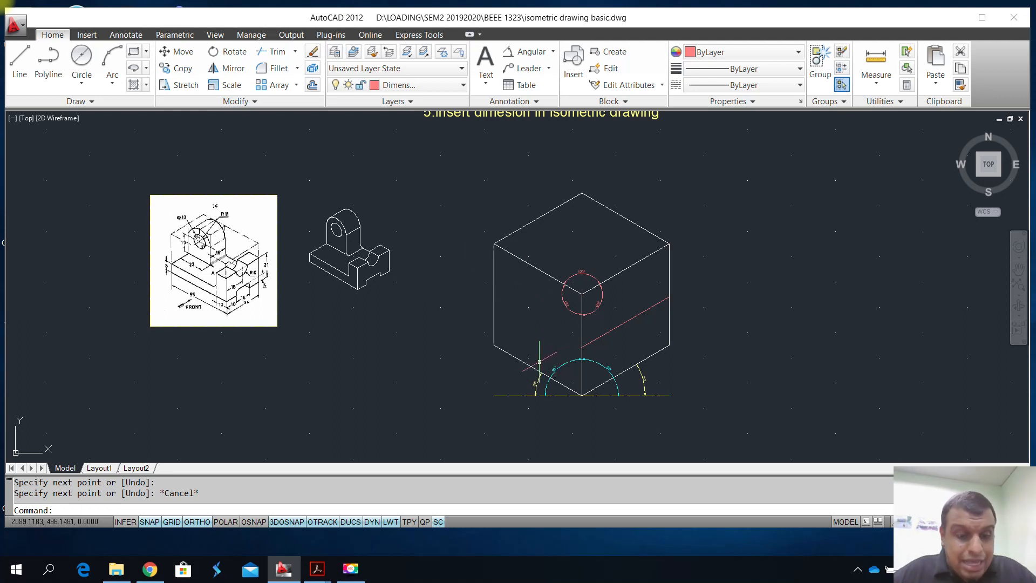
# Step: Switch to the left isoplane and draw a 100-unit line across the cube's left face, meeting the right-face line at the central edge
pyautogui.press('F5')
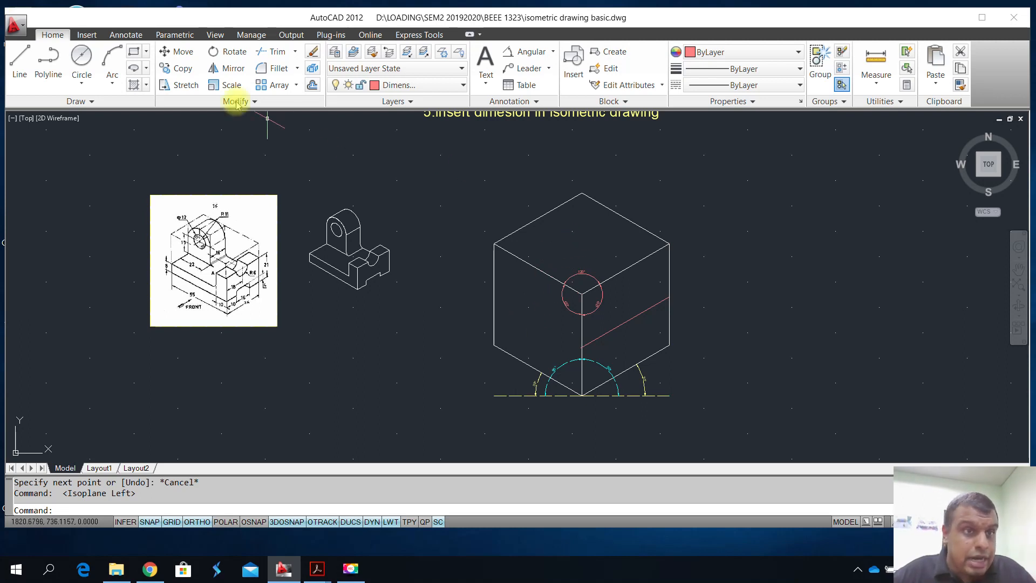
pyautogui.click(22, 59)
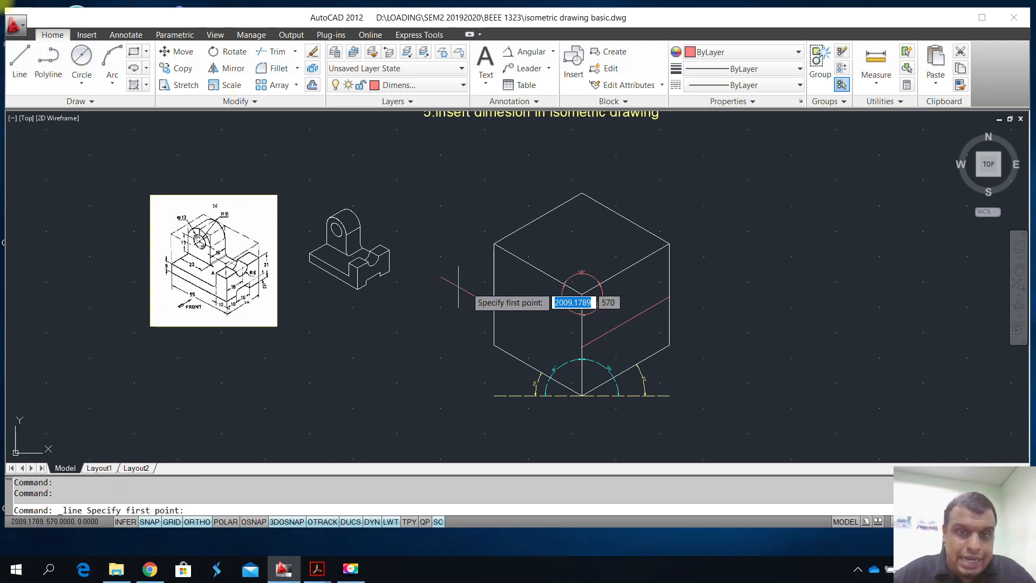
pyautogui.click(582, 345)
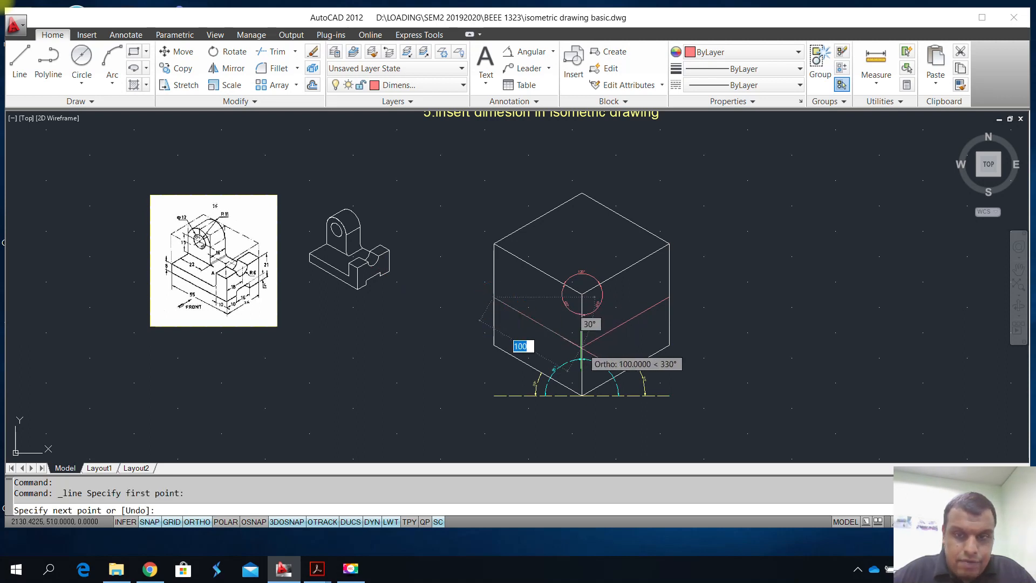
pyautogui.press('Escape')
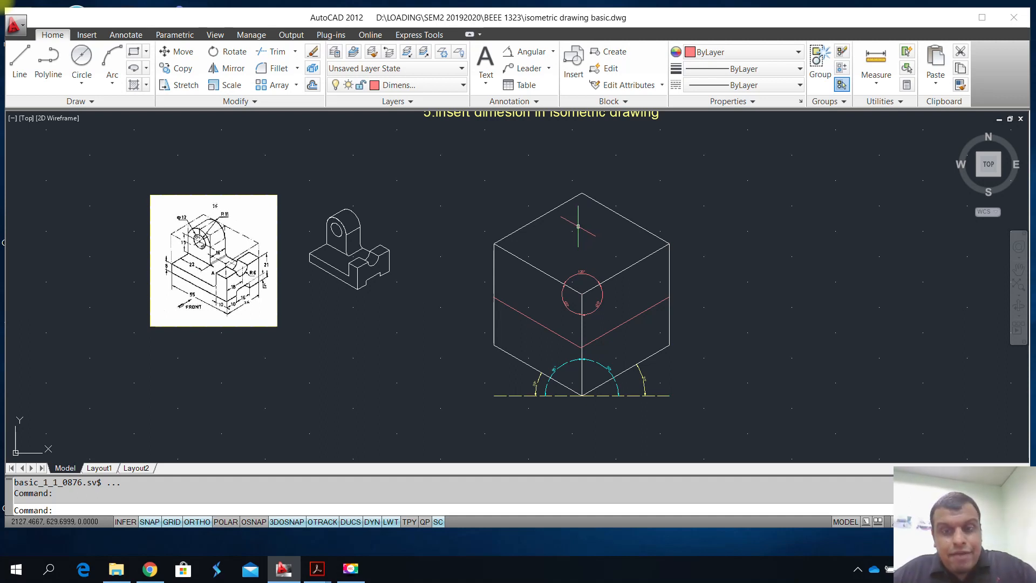
# Step: Switch to the top isoplane and draw a line across the cube's top face, from its back-right edge to its front-left edge
pyautogui.press('F5')
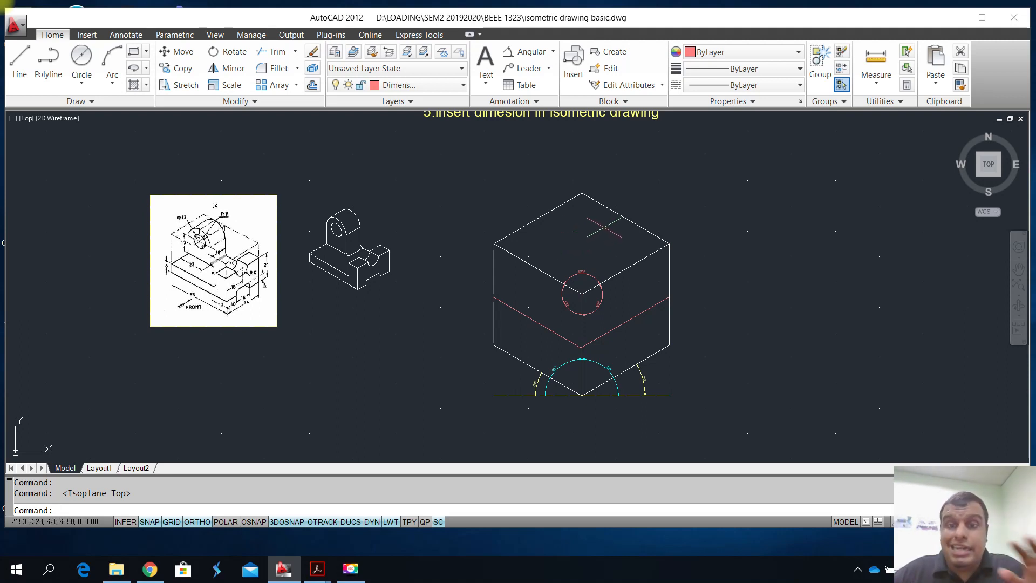
pyautogui.click(26, 61)
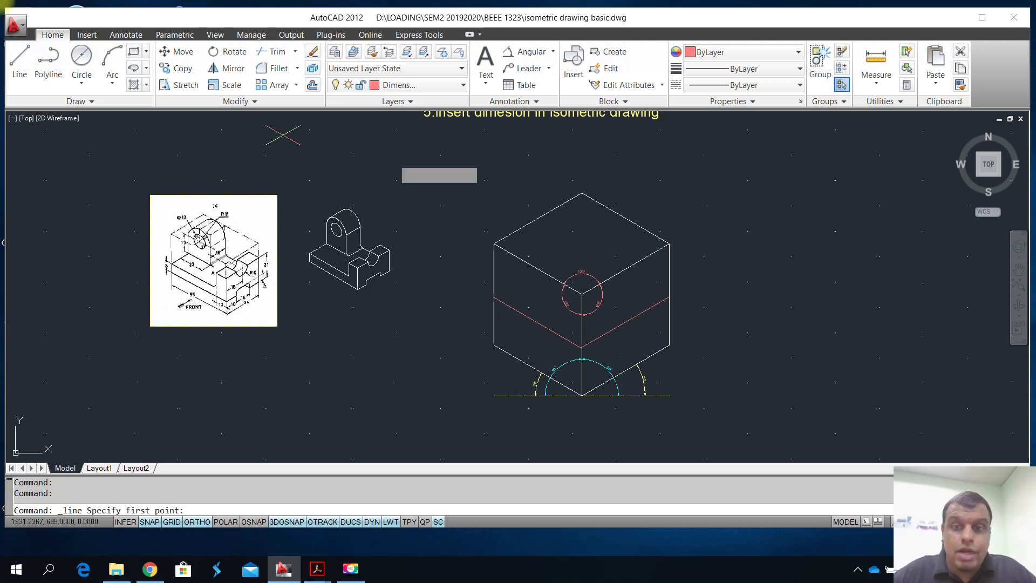
pyautogui.click(626, 221)
pyautogui.click(540, 271)
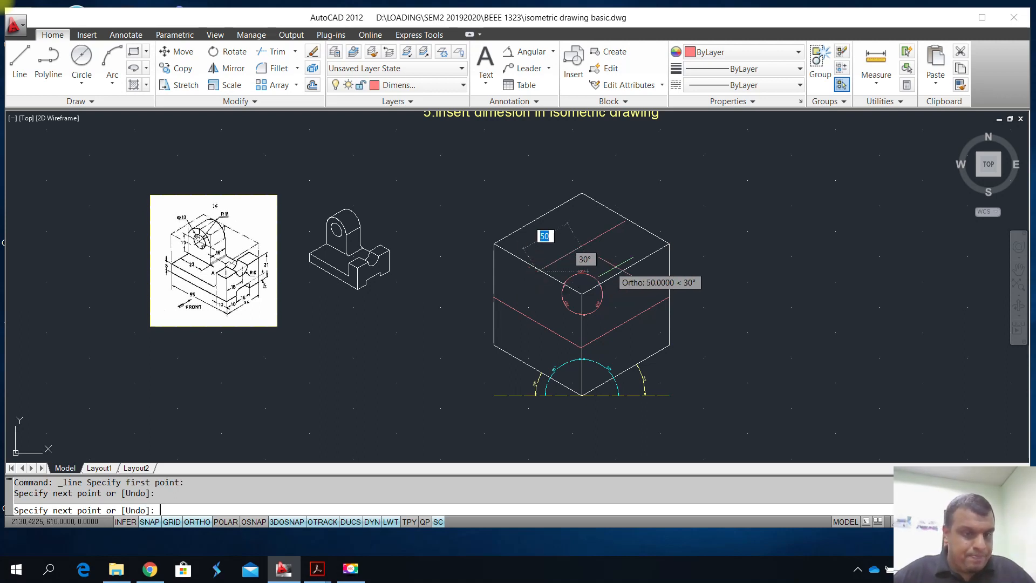
pyautogui.press('Escape')
pyautogui.press('Escape')
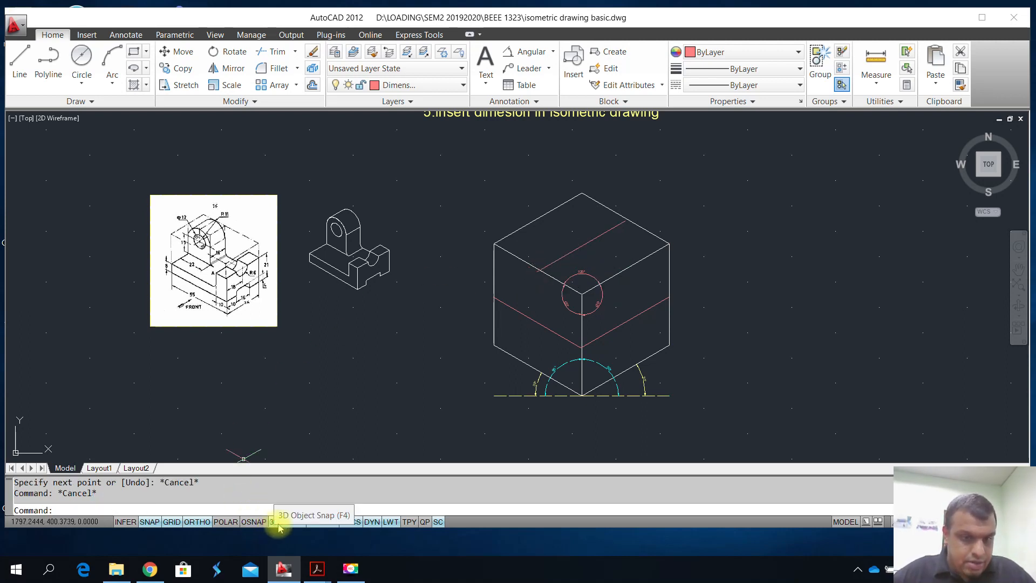
# Step: Turn off 3D object snap and turn on regular object snap
pyautogui.click(277, 522)
pyautogui.click(254, 521)
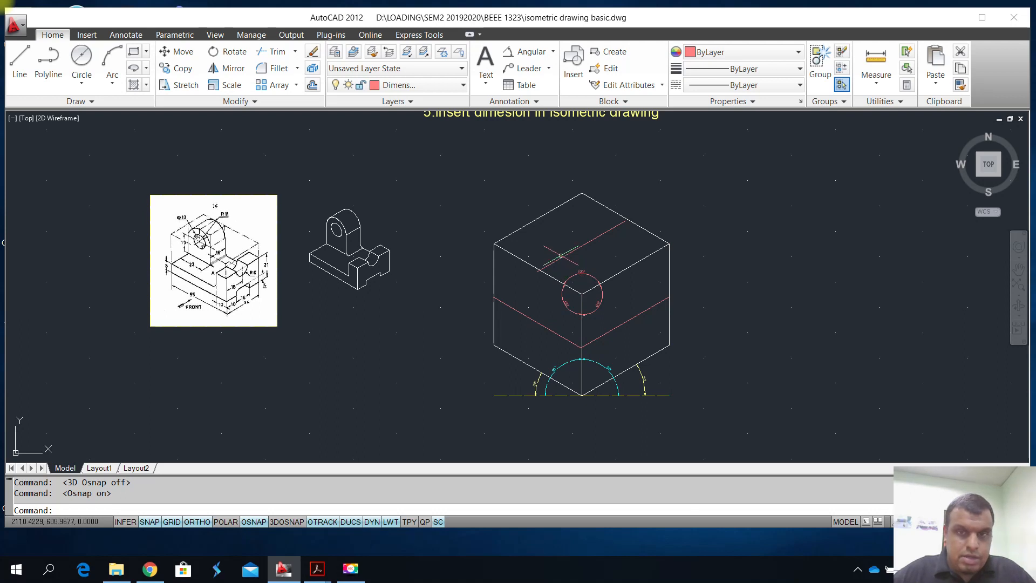
pyautogui.click(20, 59)
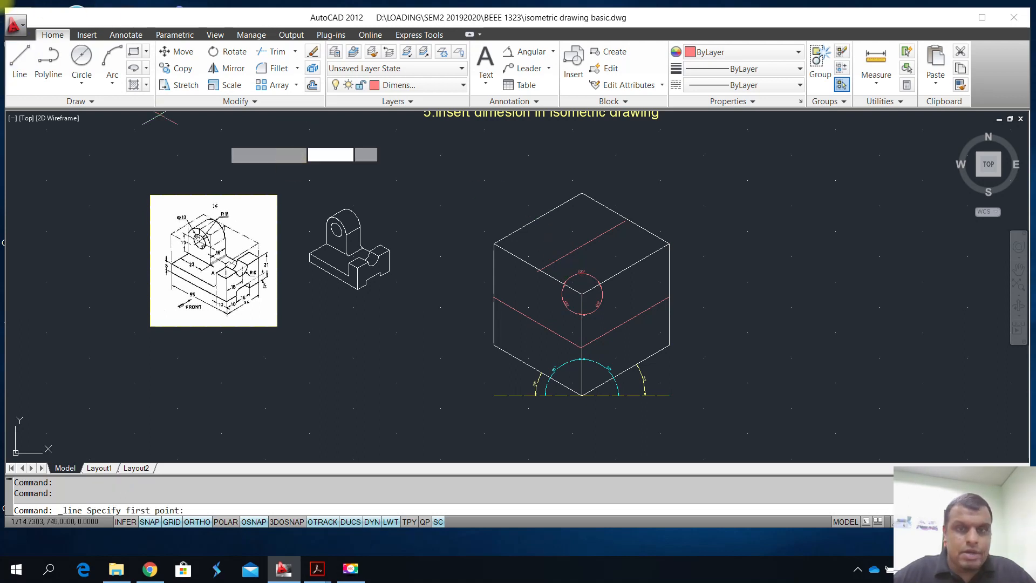
pyautogui.press('fn+Escape')
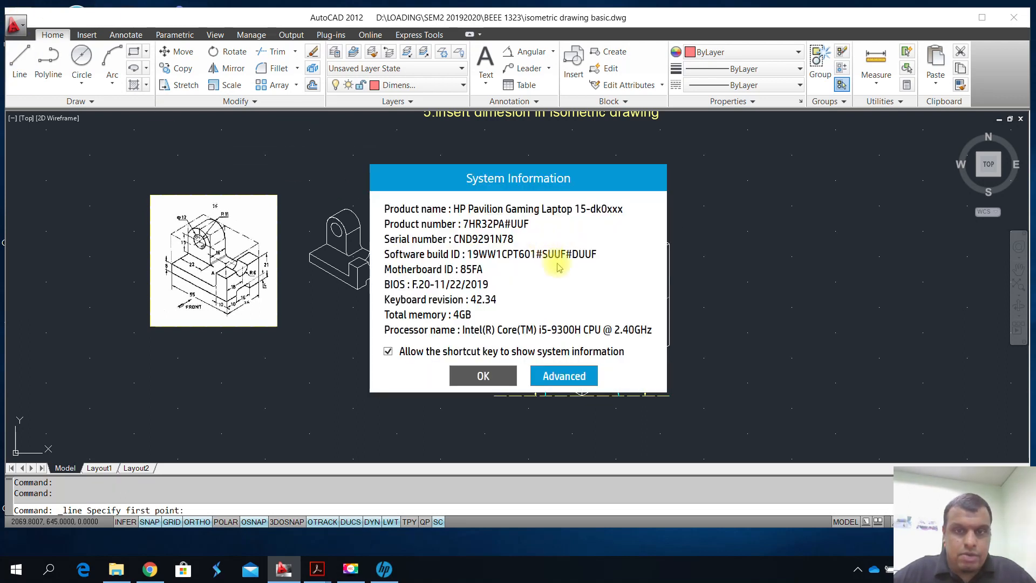
pyautogui.click(484, 376)
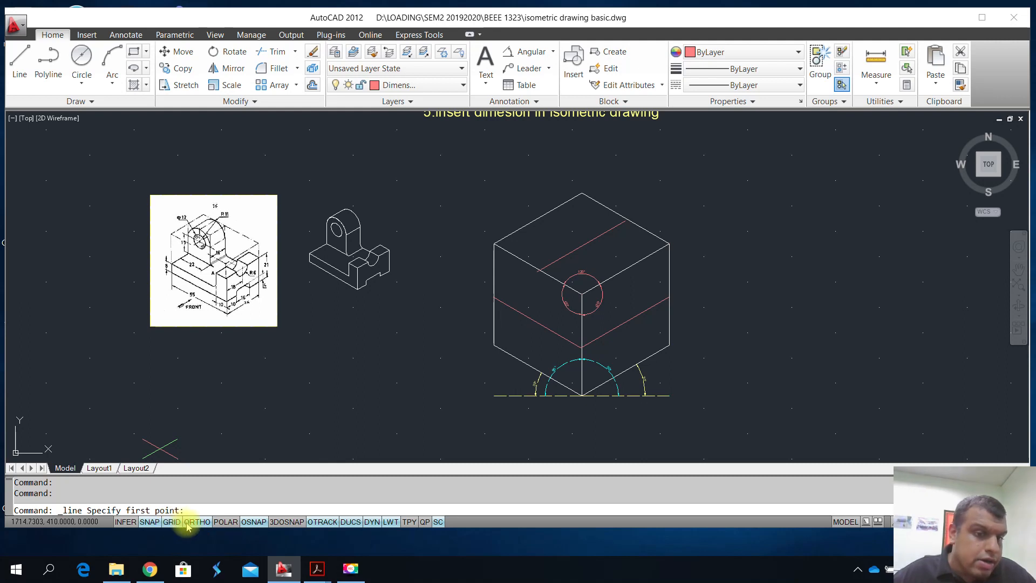
# Step: Review the active object snap modes in the drafting settings and accept them
pyautogui.rightClick(250, 526)
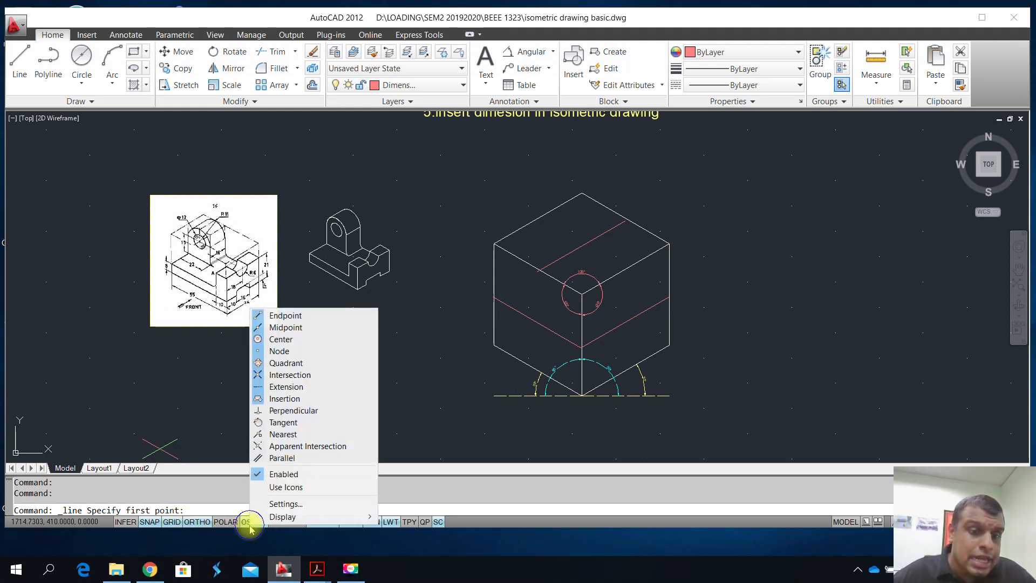
pyautogui.click(272, 507)
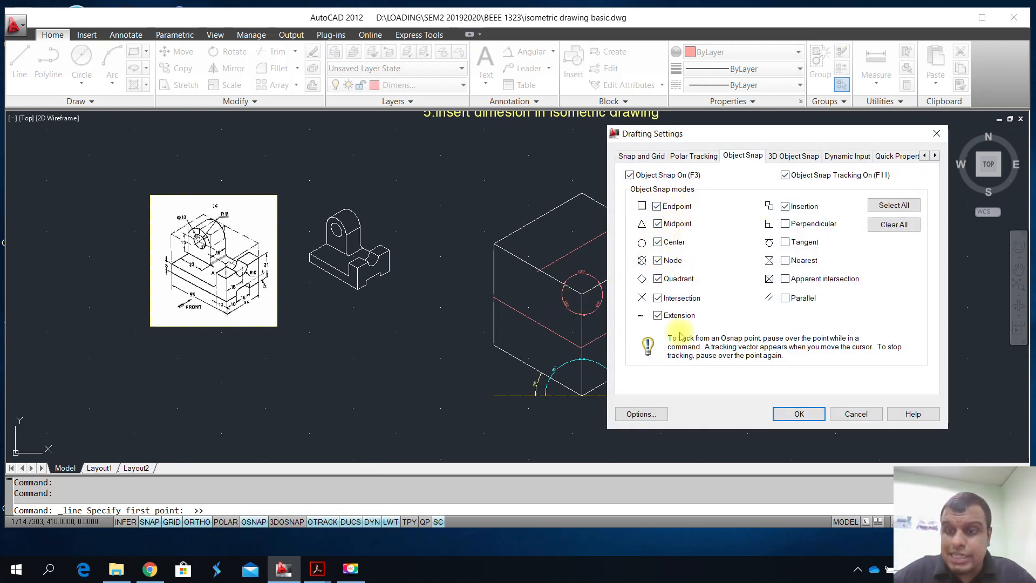
pyautogui.click(799, 414)
# Step: Look over the isometric topic list, the reference bracket and the cube in the drawing
pyautogui.scroll(-2, 373, 319)
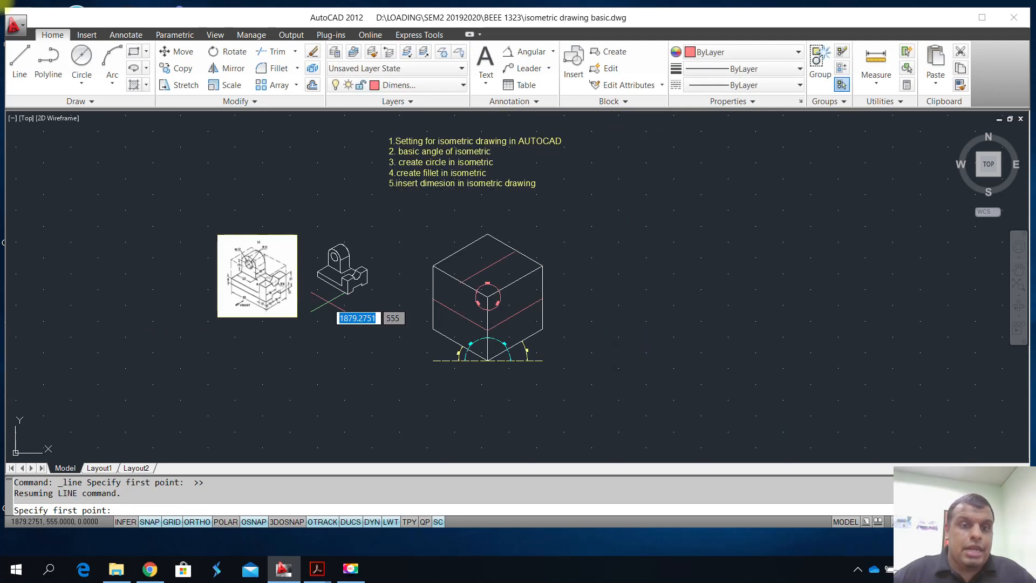
pyautogui.scroll(4, 340, 334)
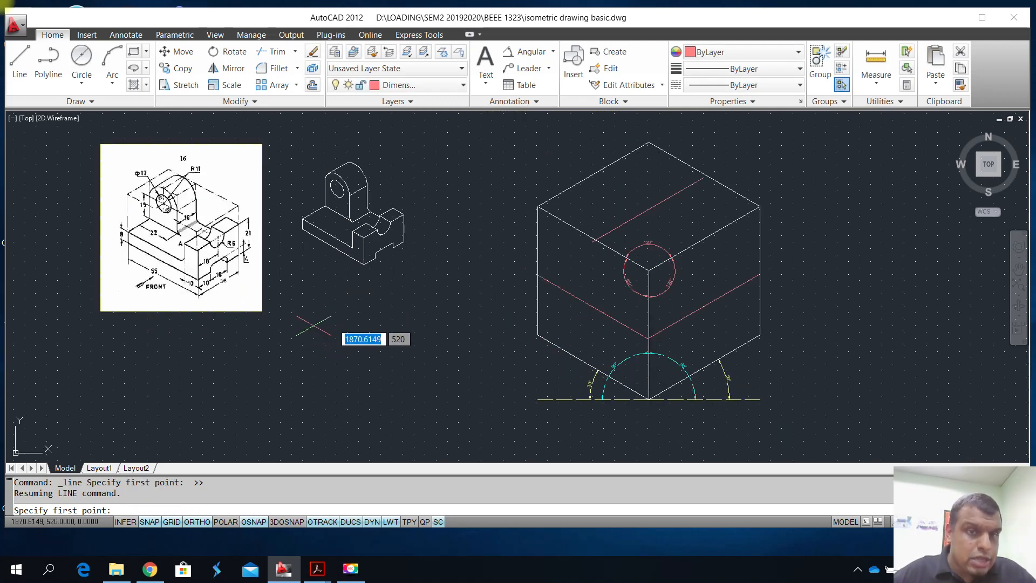
pyautogui.moveTo(334, 328); pyautogui.dragTo(407, 344, button='middle')
pyautogui.moveTo(573, 351); pyautogui.dragTo(473, 358, button='middle')
pyautogui.scroll(-6, 473, 349)
pyautogui.scroll(3, 475, 323)
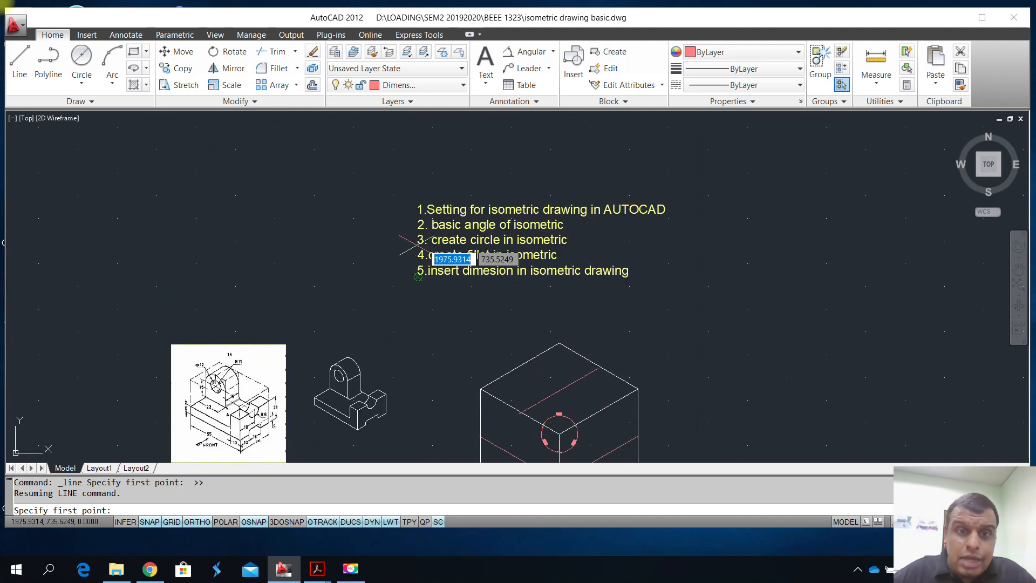
pyautogui.scroll(2, 424, 257)
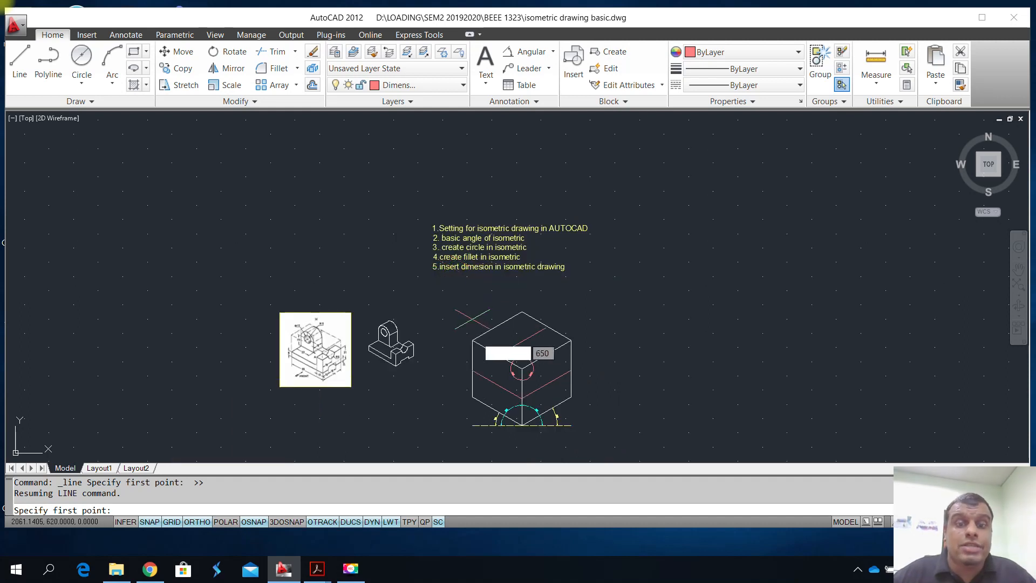
# Step: Erase the line drawn across the cube's top face
pyautogui.scroll(3, 540, 367)
pyautogui.press('Escape')
pyautogui.click(566, 317)
pyautogui.click(521, 277)
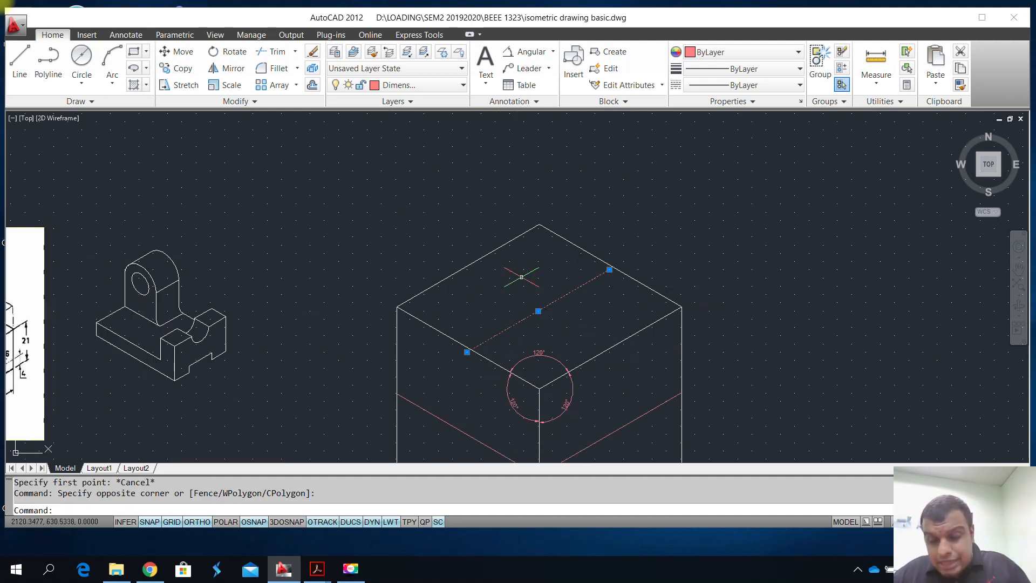
pyautogui.press('Delete')
# Step: Try to draw an elliptical-arc isocircle of radius 20 on the left isoplane, centred on the midpoint of the cube's left-face line
pyautogui.scroll(-2, 521, 276)
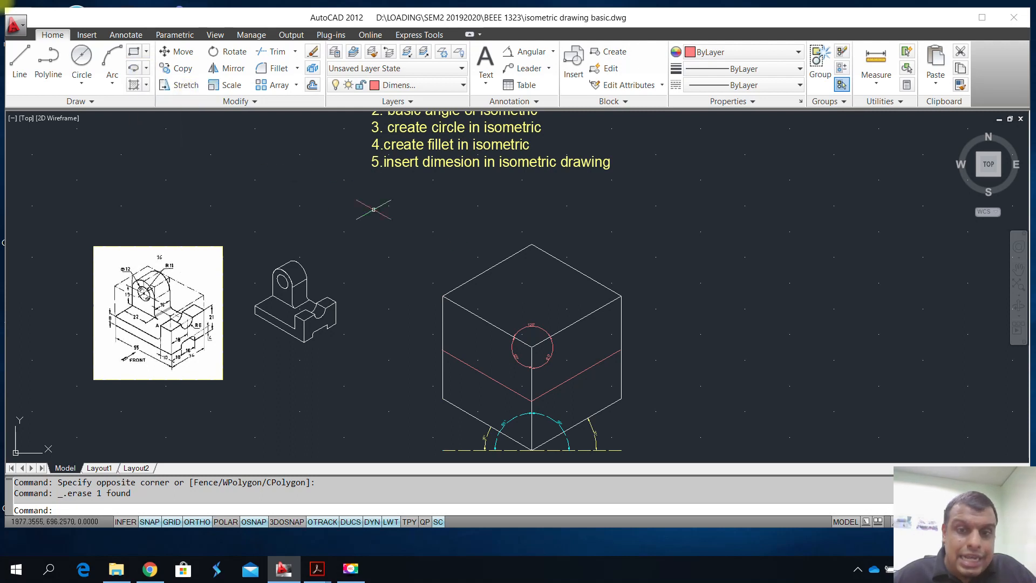
pyautogui.click(134, 70)
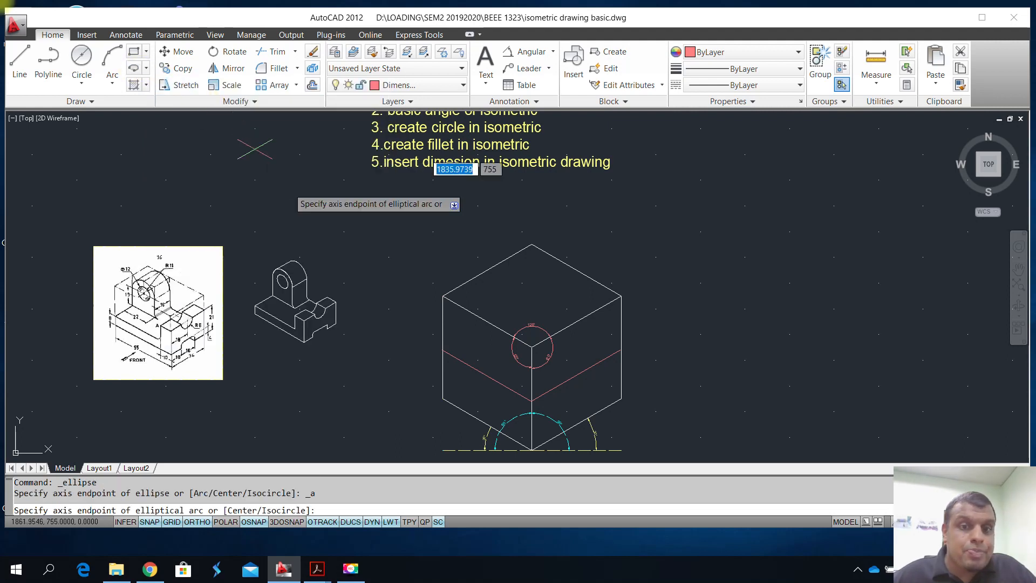
pyautogui.scroll(-1, 531, 290)
pyautogui.scroll(2, 532, 296)
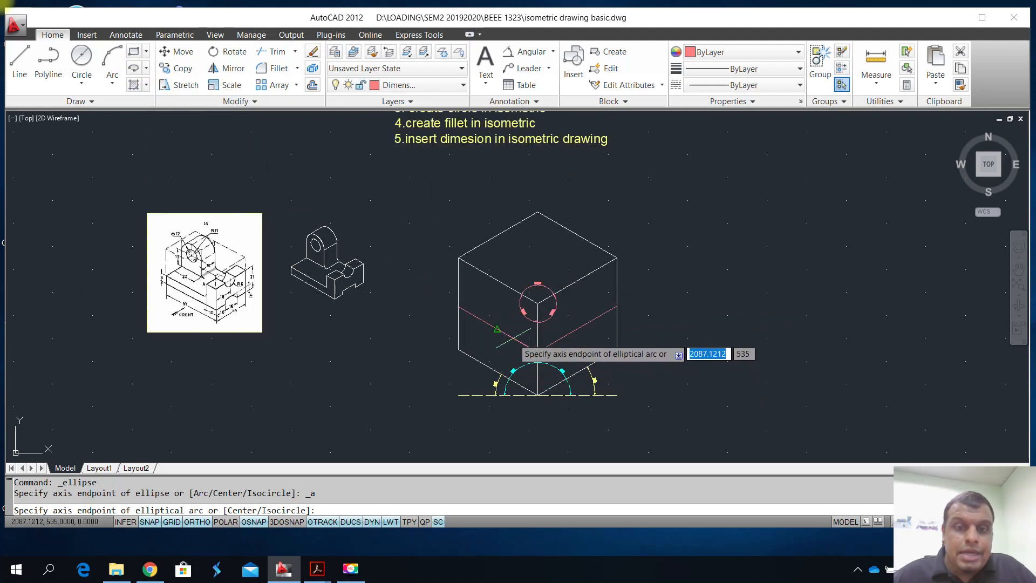
pyautogui.scroll(2, 499, 330)
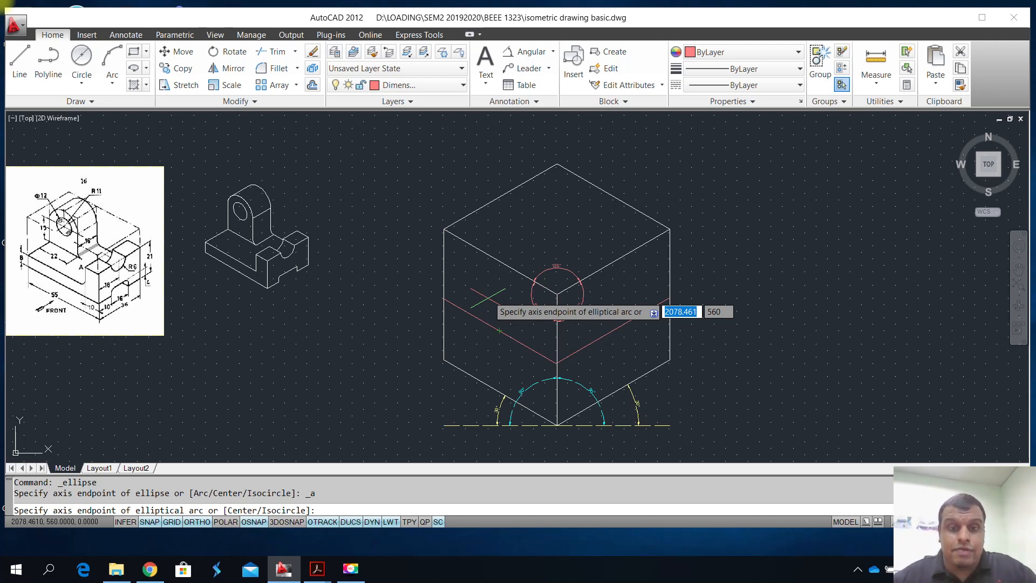
pyautogui.press('F5')
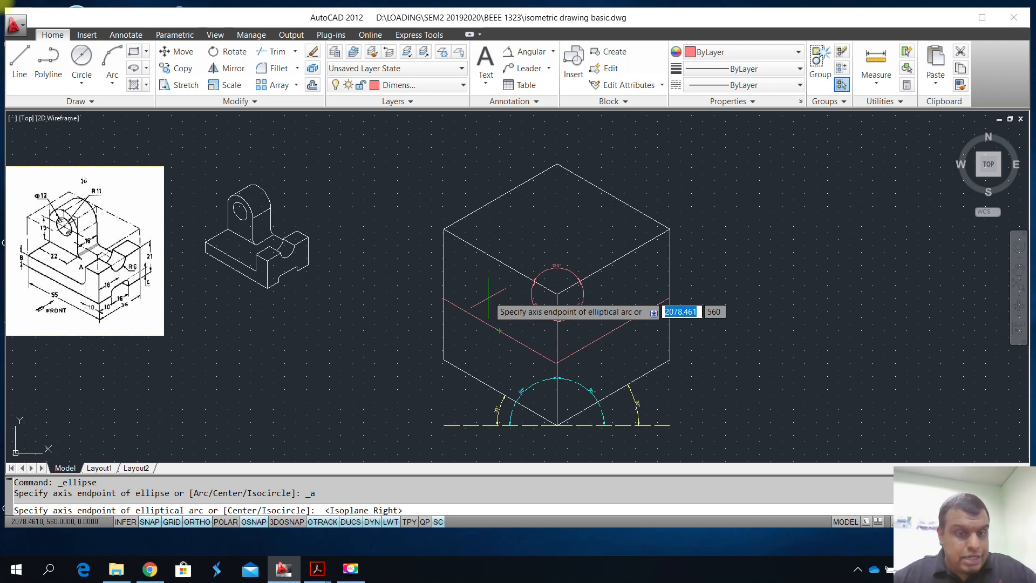
pyautogui.press('F5')
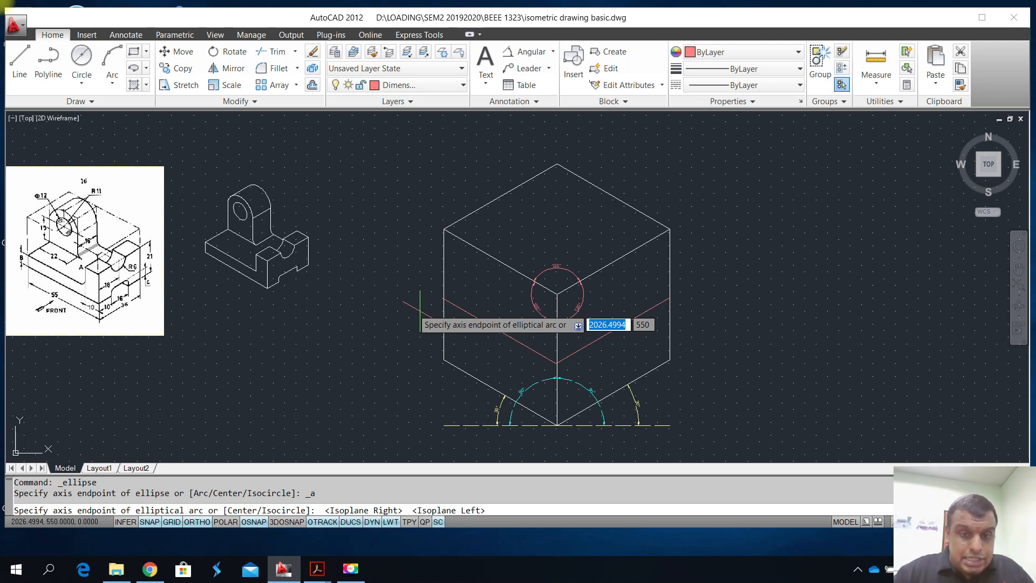
pyautogui.write('i')
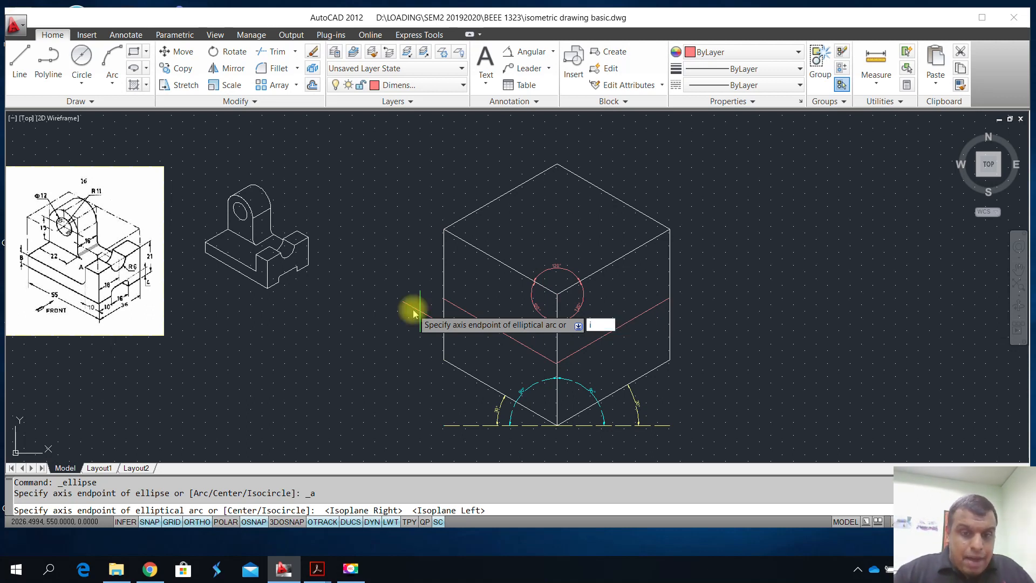
pyautogui.write('so')
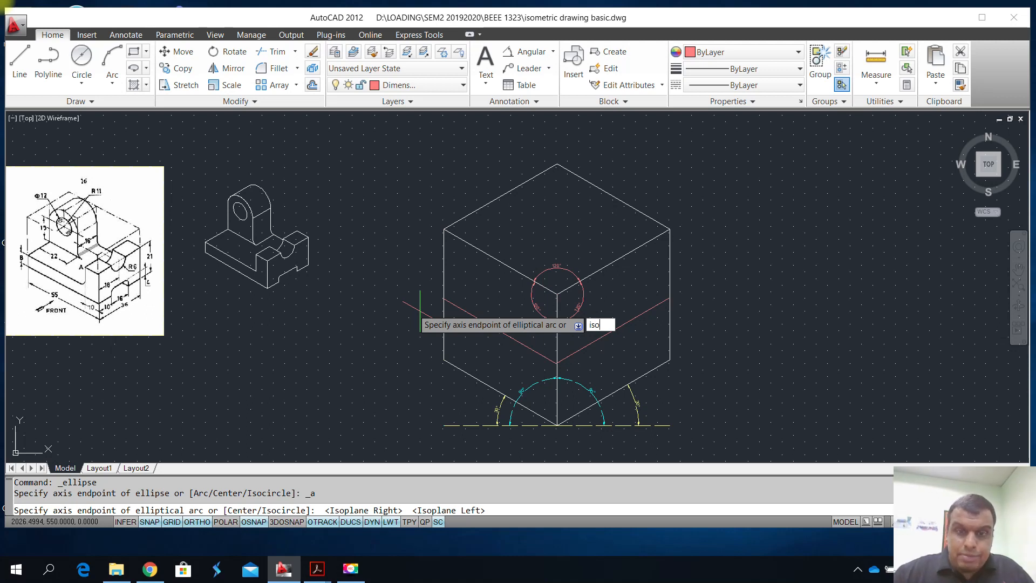
pyautogui.press('Return')
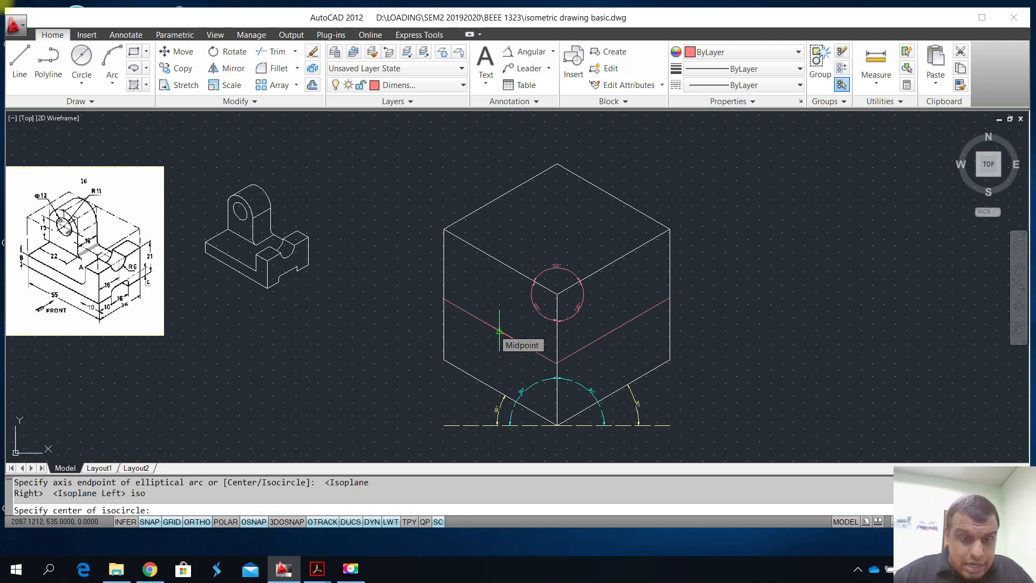
pyautogui.click(500, 331)
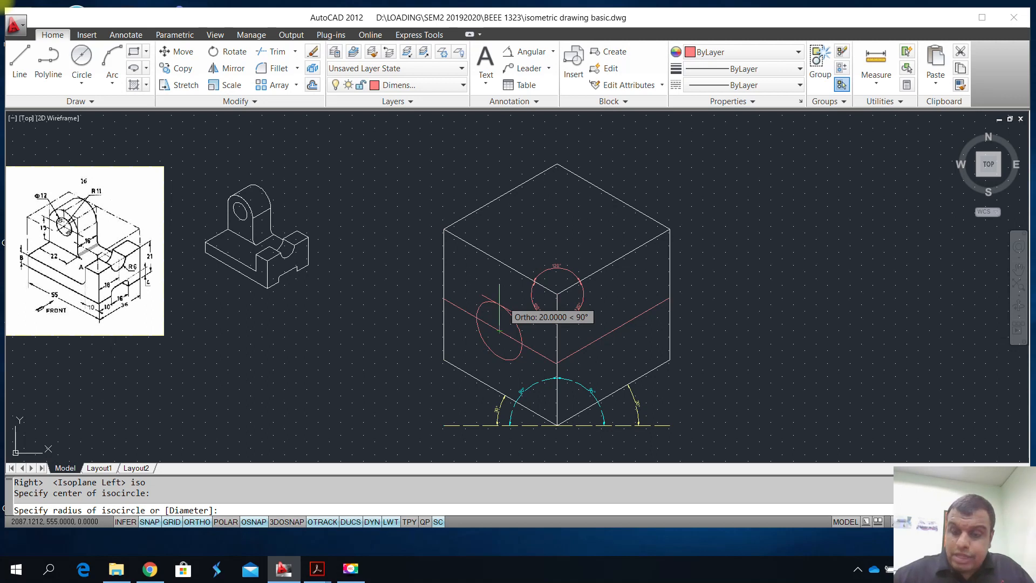
pyautogui.write('20')
pyautogui.press('Return')
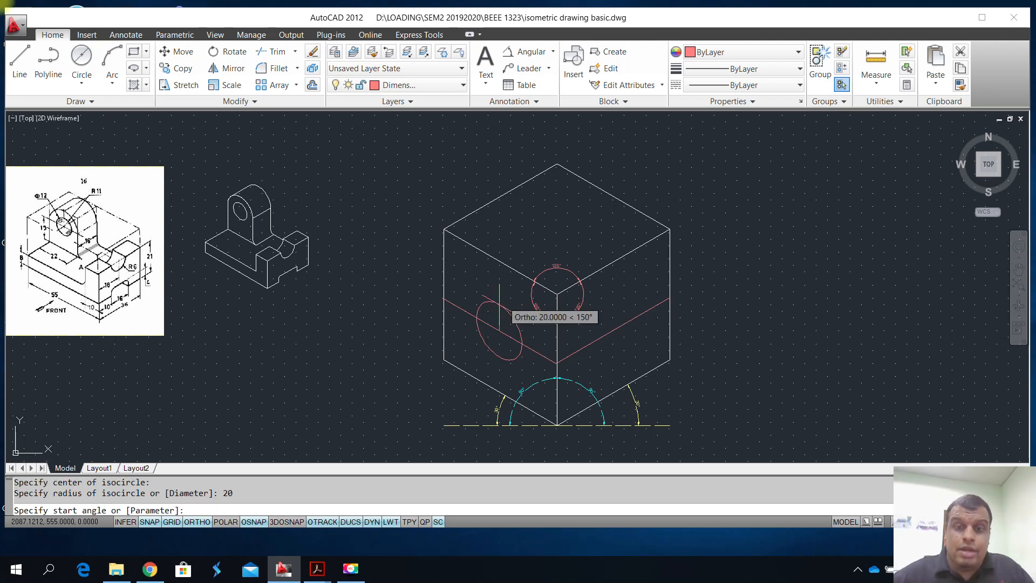
pyautogui.press('Escape')
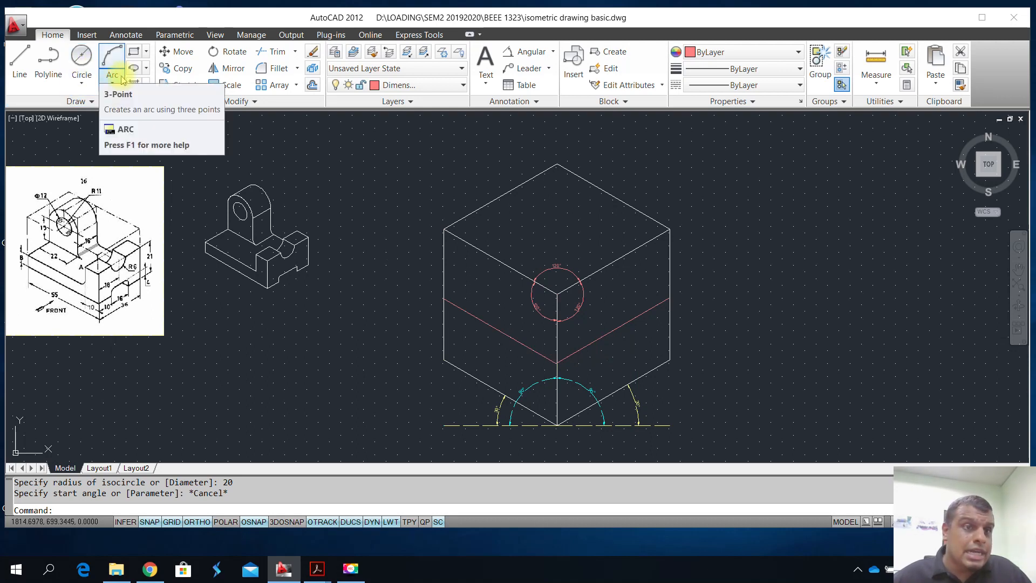
# Step: Try to draw an elliptical-arc isocircle of radius 20 on the right isoplane, centred on the midpoint of the cube's right-face line
pyautogui.scroll(2, 659, 343)
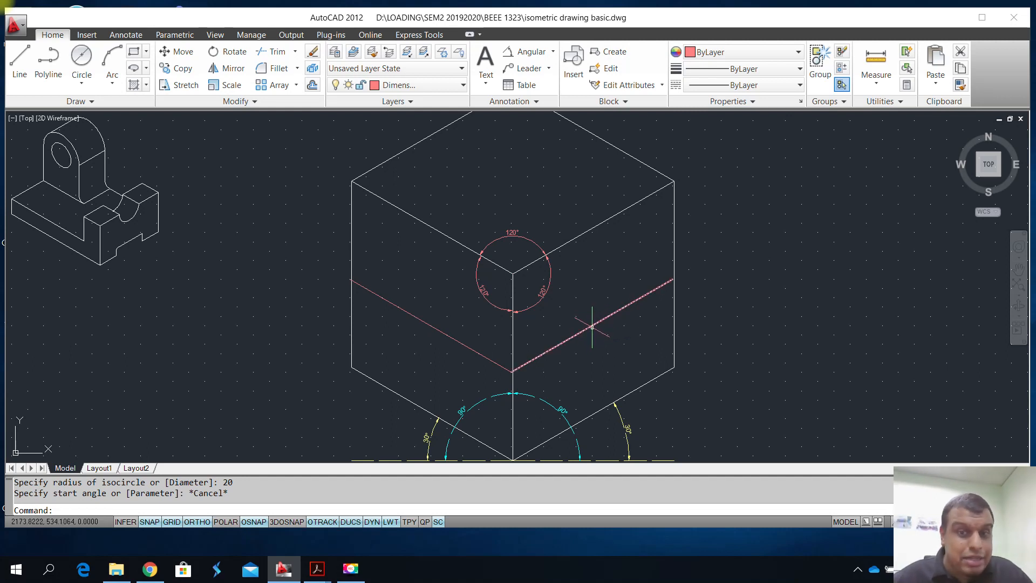
pyautogui.click(146, 68)
pyautogui.click(162, 137)
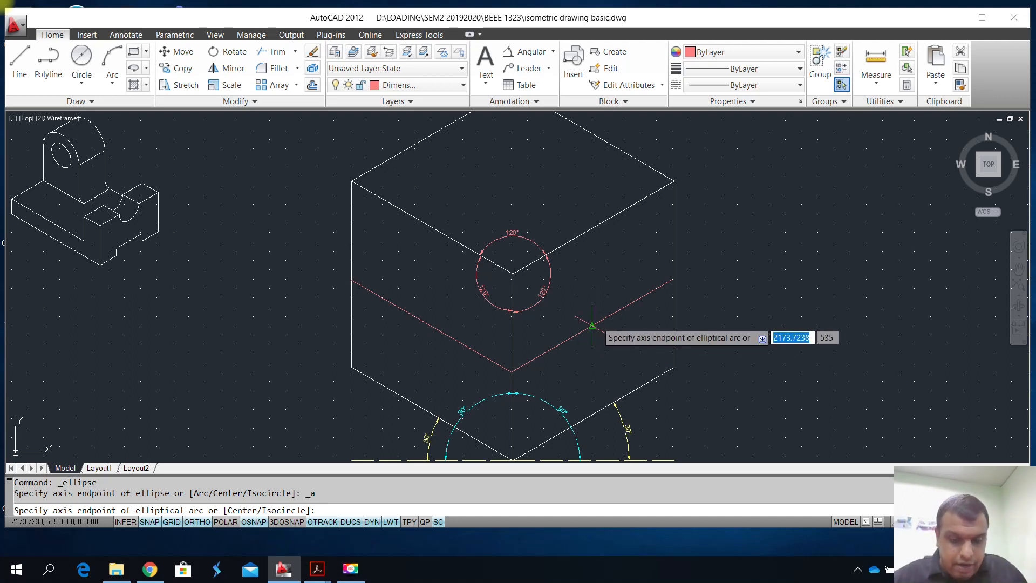
pyautogui.write('iso')
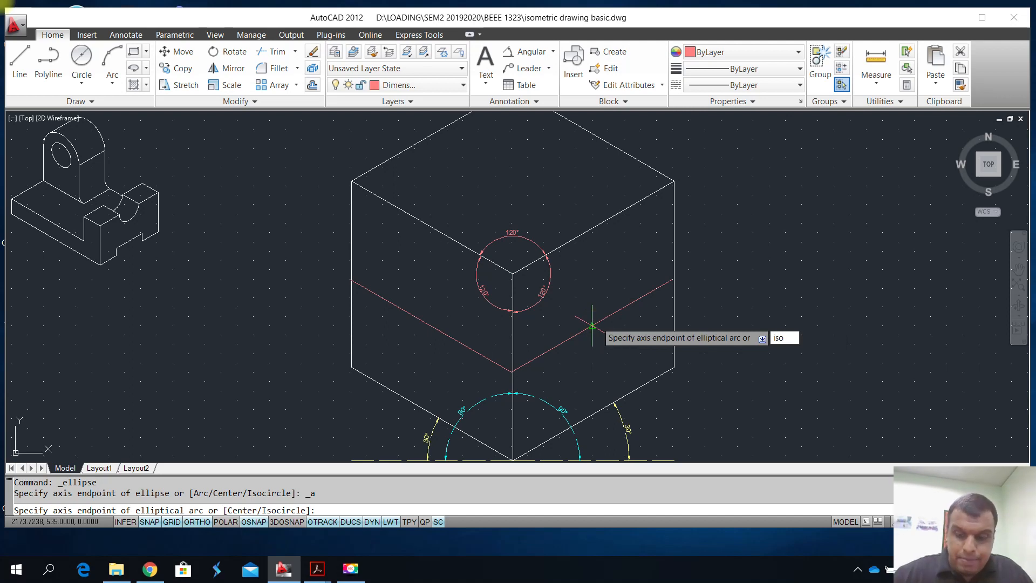
pyautogui.press('Return')
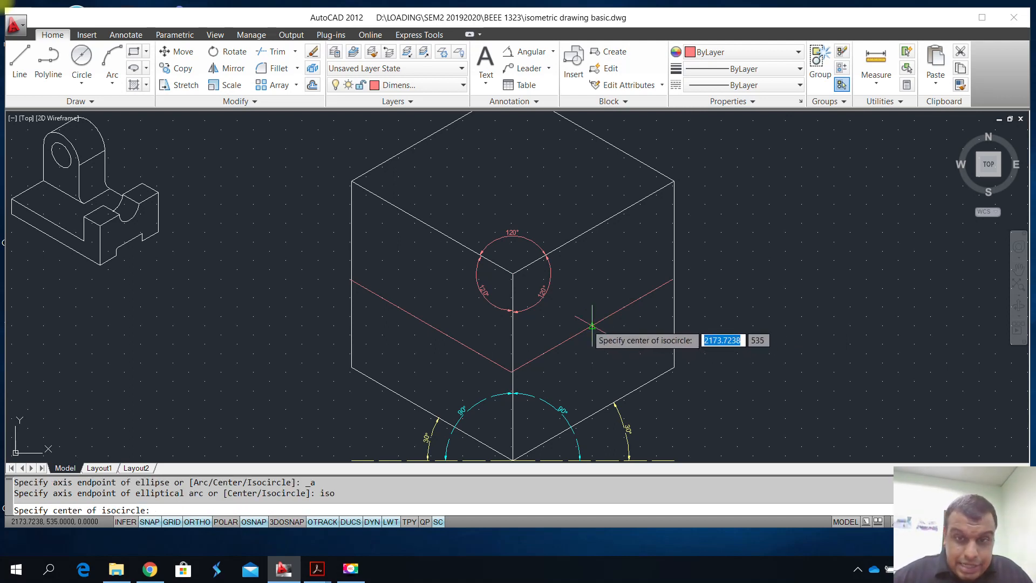
pyautogui.click(591, 326)
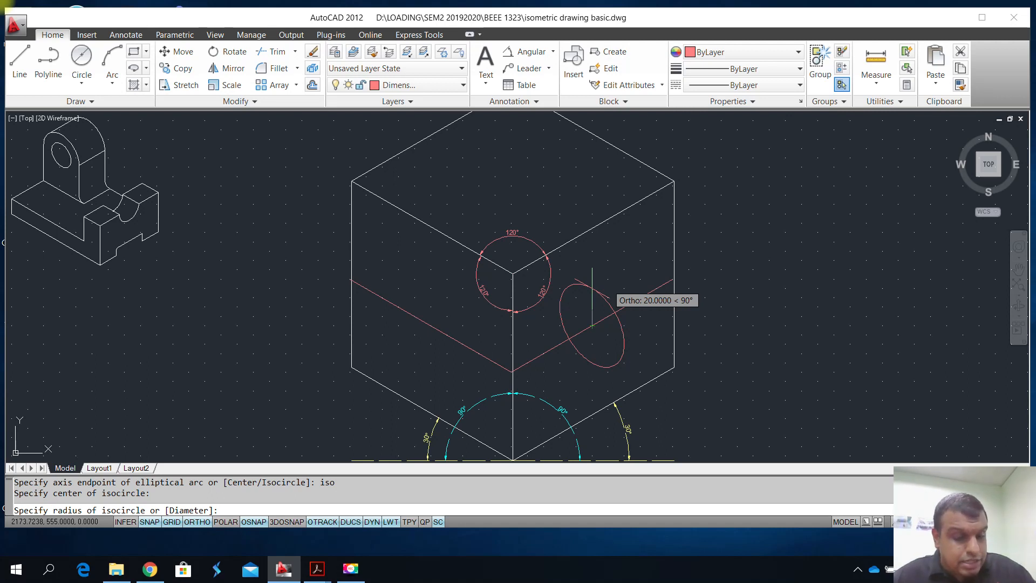
pyautogui.press('F5')
pyautogui.press('F5')
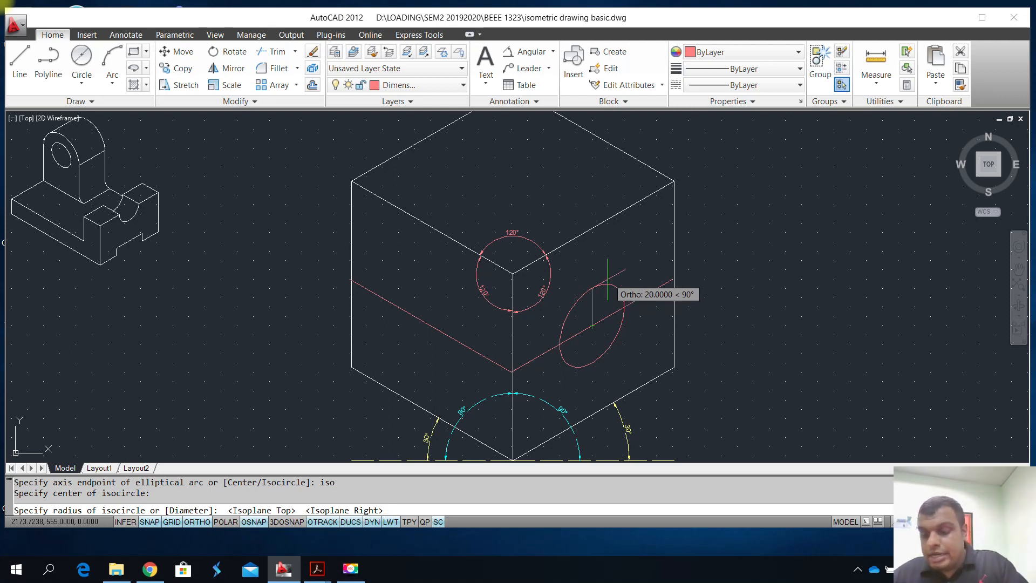
pyautogui.write('20')
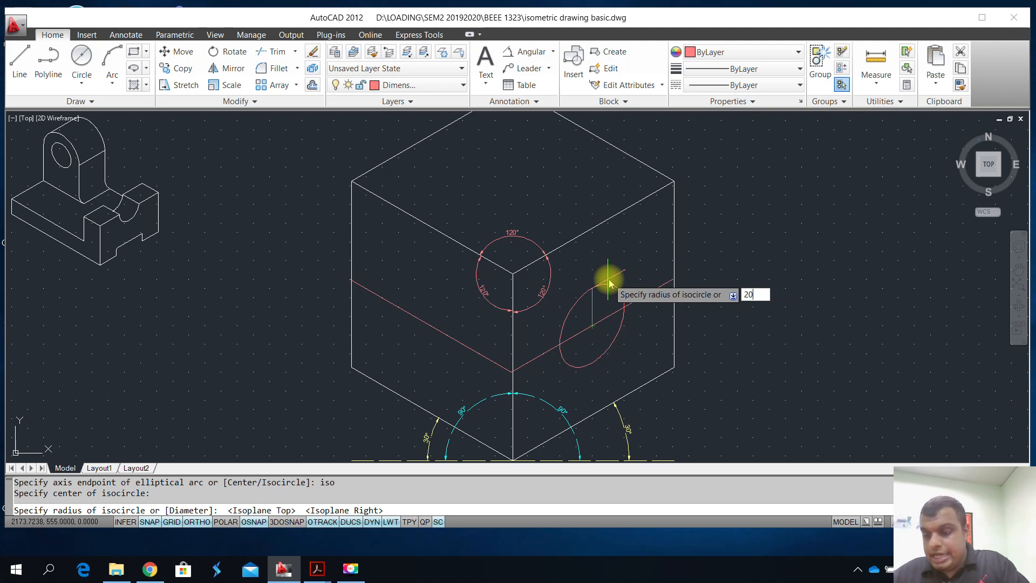
pyautogui.press('Return')
pyautogui.press('Escape')
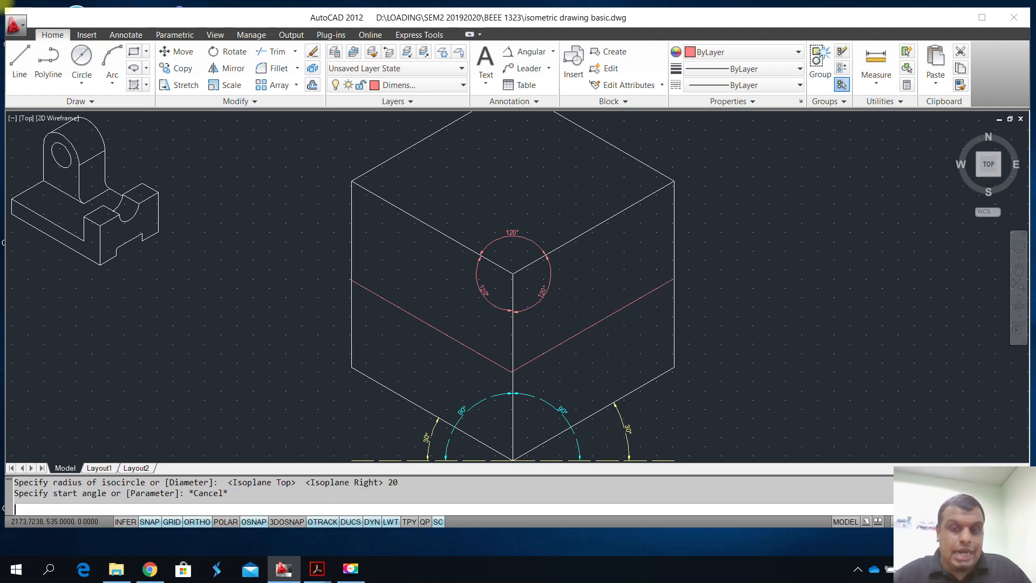
pyautogui.press('Escape')
# Step: Draw a line across the cube's top face on the left isoplane, from the back-left edge's midpoint to the front-right edge's midpoint
pyautogui.scroll(-3, 556, 302)
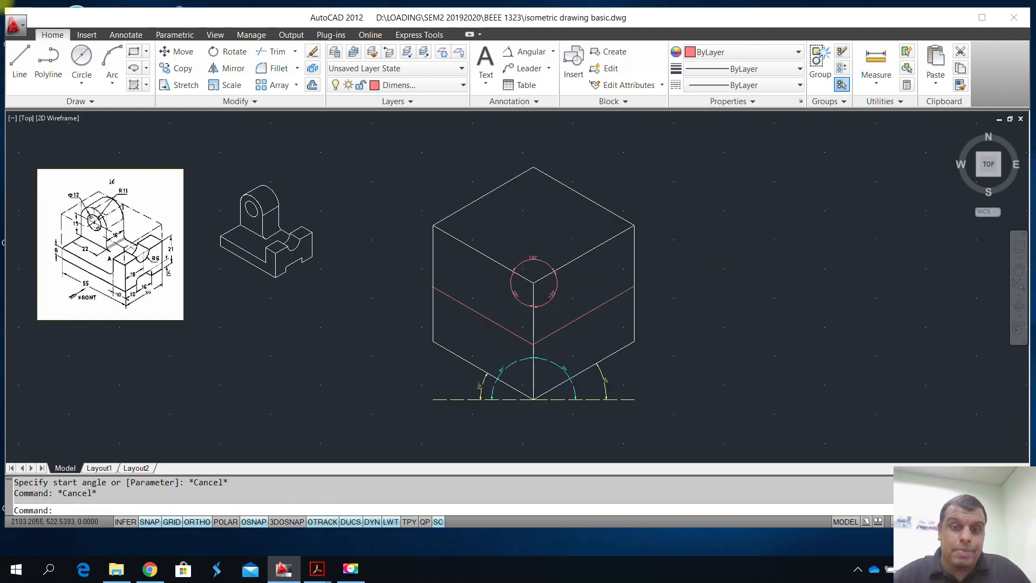
pyautogui.scroll(2, 513, 329)
pyautogui.scroll(-4, 512, 321)
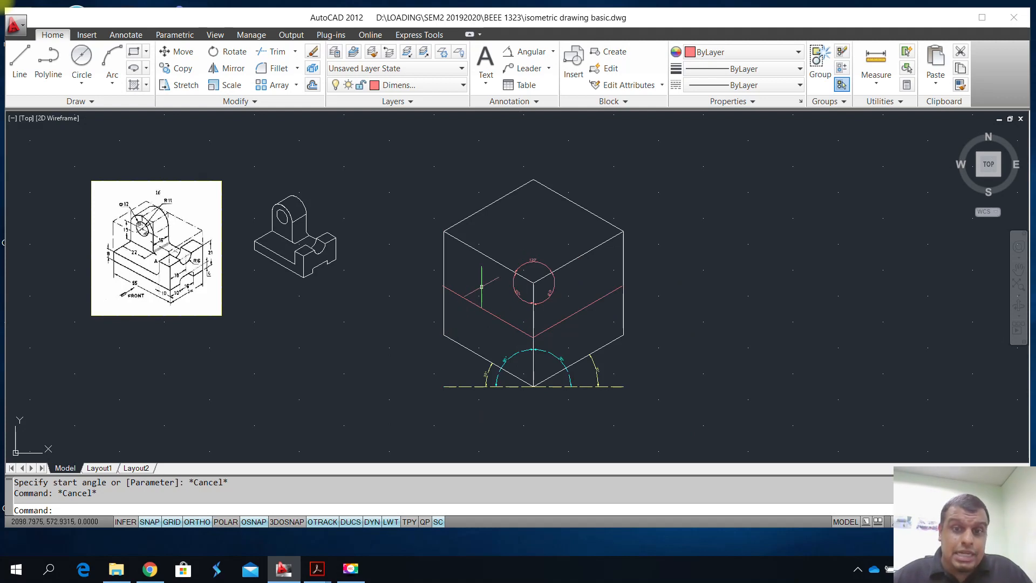
pyautogui.scroll(3, 516, 251)
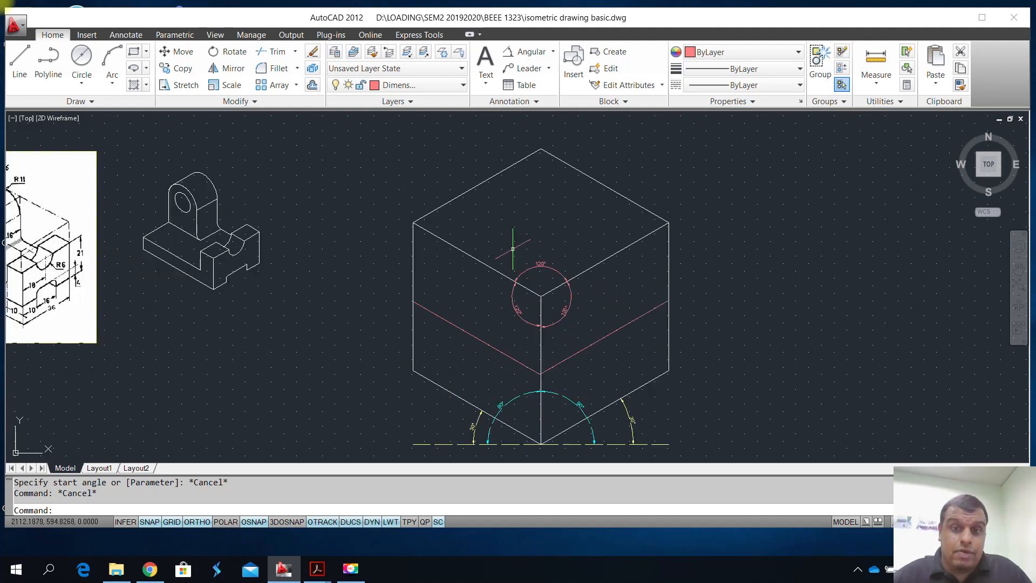
pyautogui.click(20, 59)
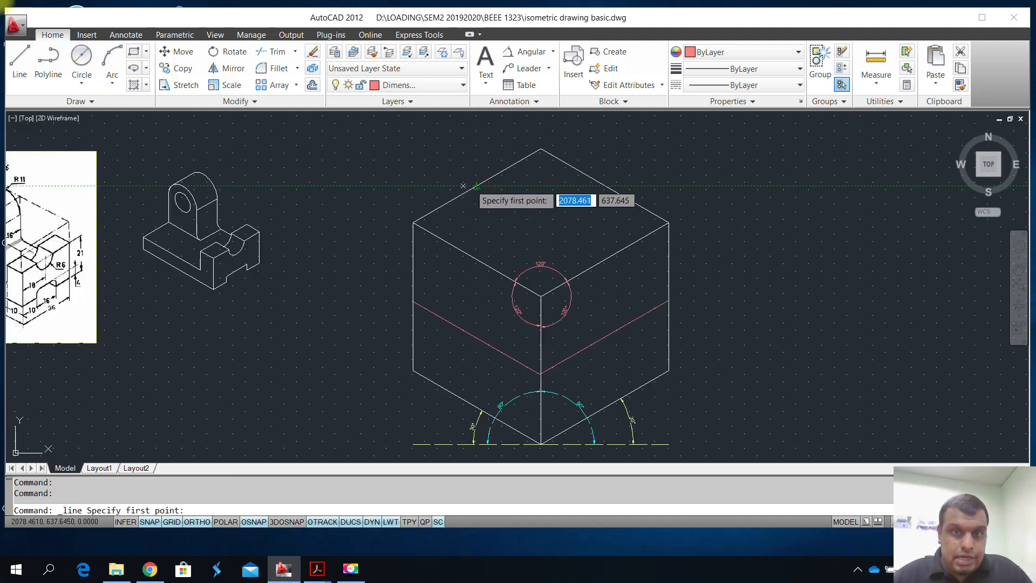
pyautogui.click(476, 186)
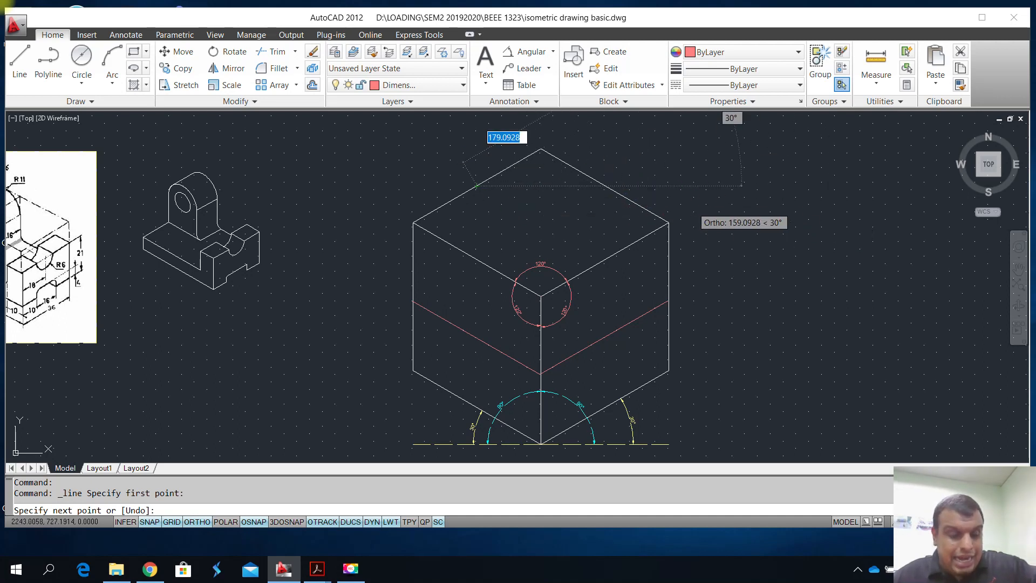
pyautogui.press('F5')
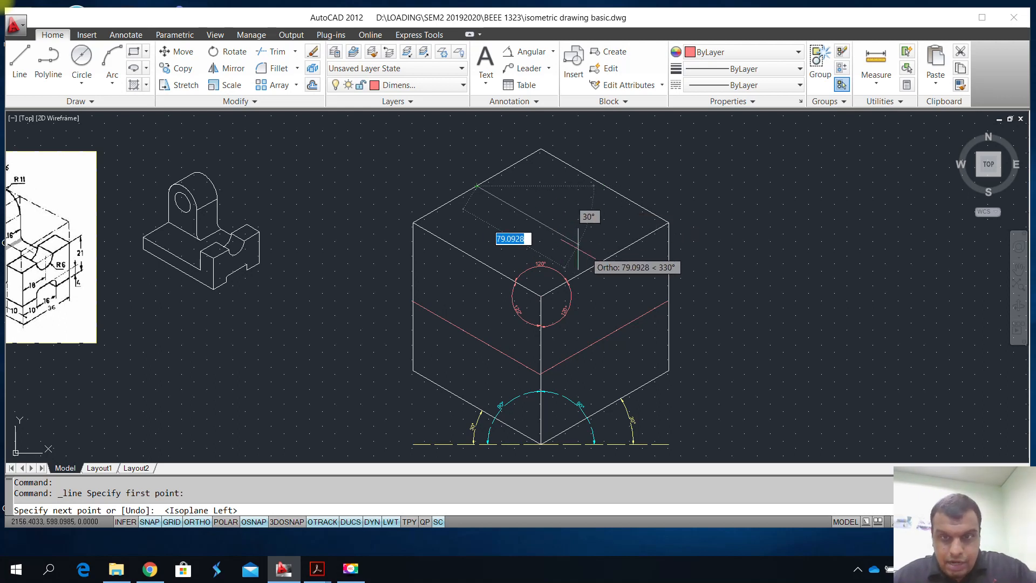
pyautogui.click(604, 260)
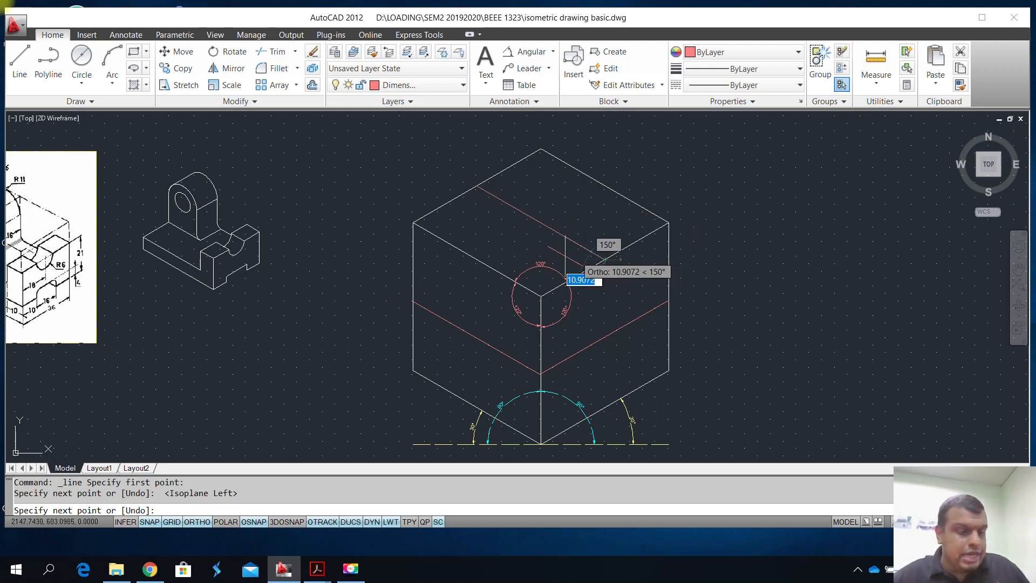
pyautogui.press('Escape')
pyautogui.press('Escape')
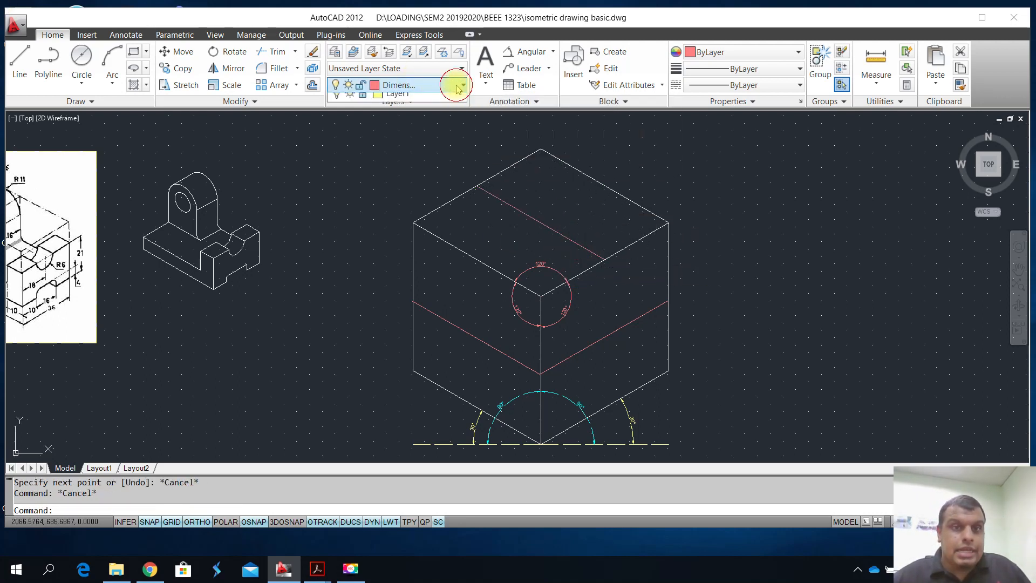
# Step: Make layer 0 the current layer
pyautogui.click(454, 86)
pyautogui.click(424, 103)
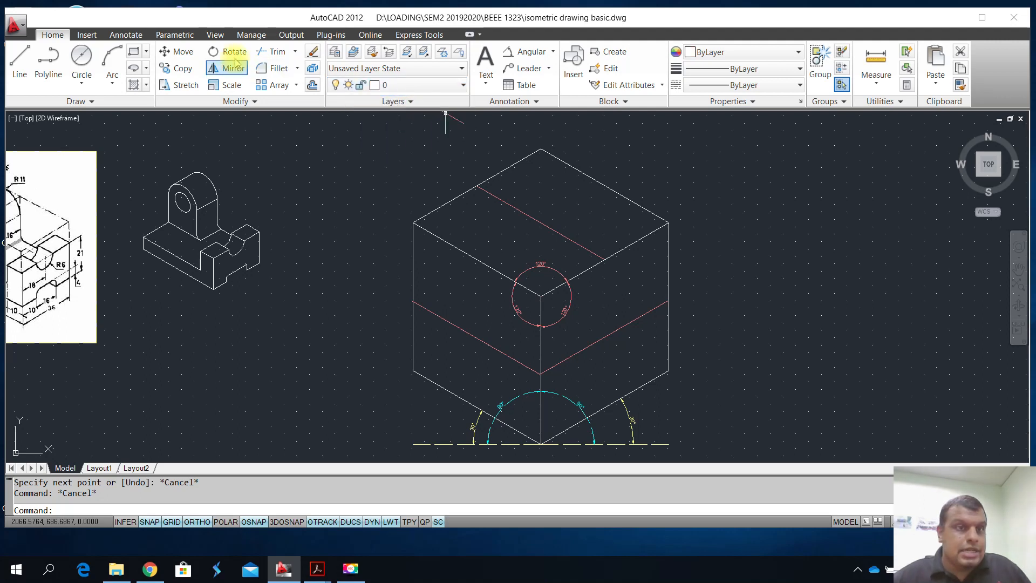
# Step: Turn snap off and try to draw a radius 20 elliptical-arc isocircle on the top isoplane, centred on the midpoint of the top-face line
pyautogui.click(135, 66)
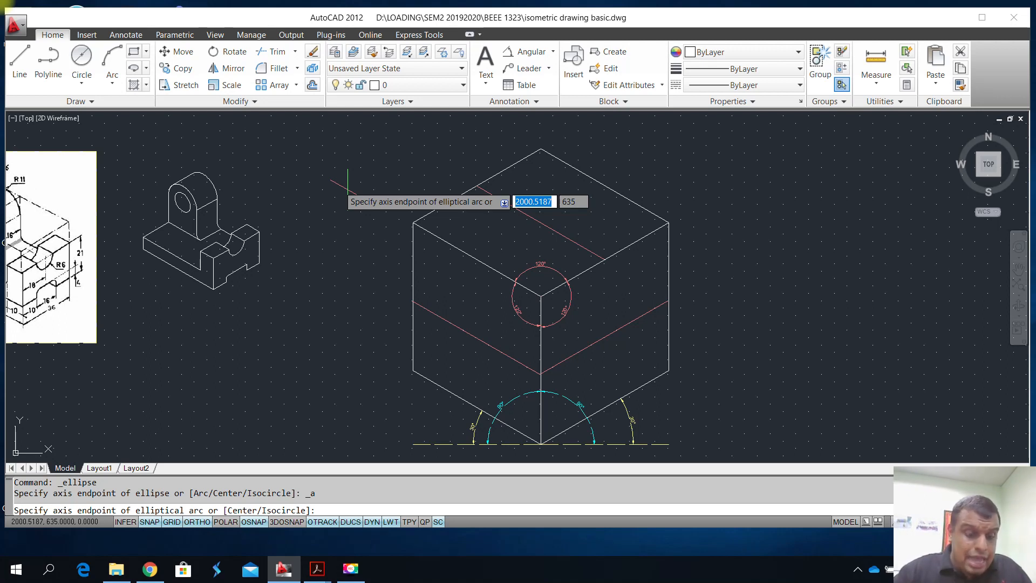
pyautogui.write('iso')
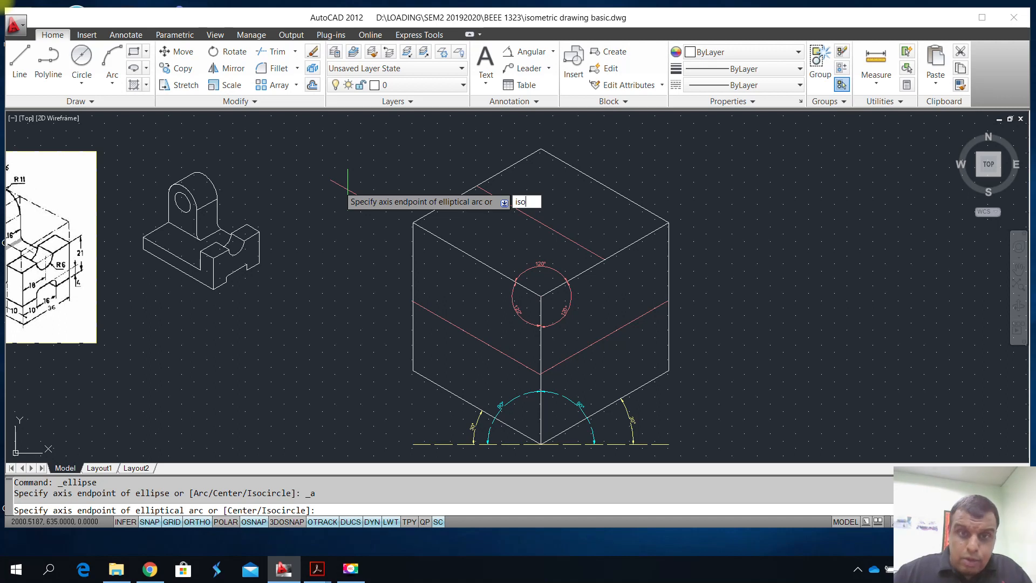
pyautogui.press('Return')
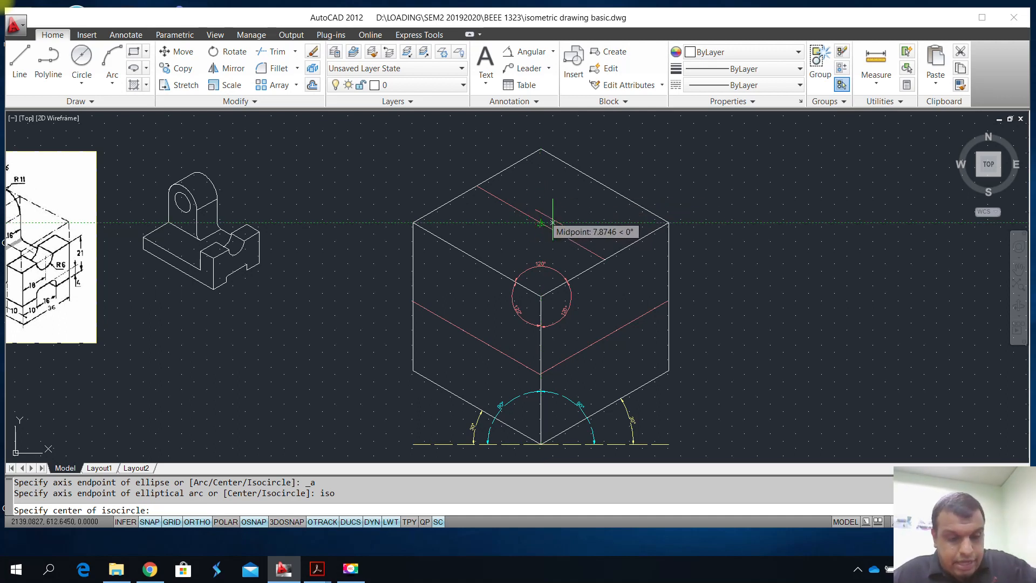
pyautogui.press('F5')
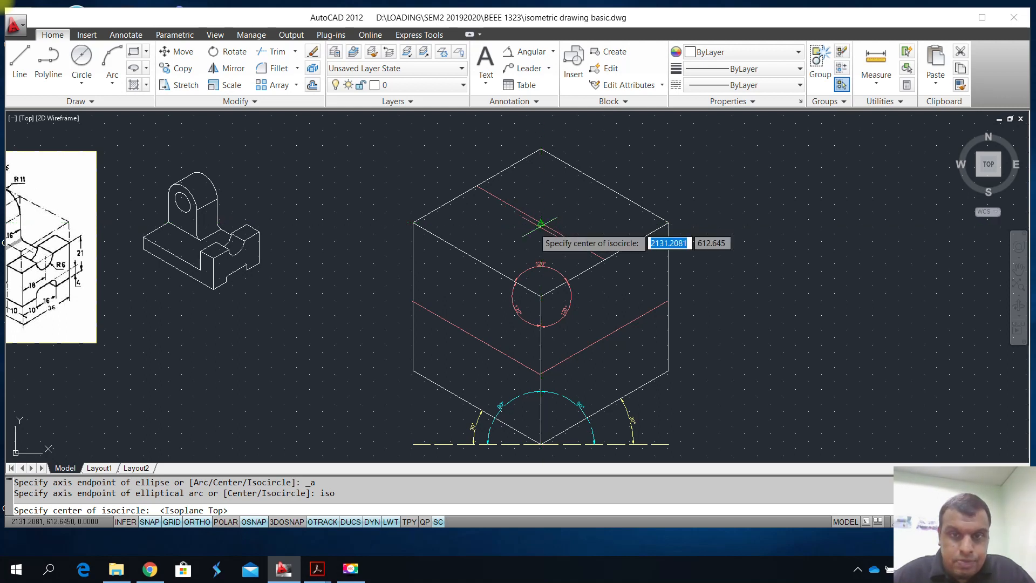
pyautogui.scroll(3, 539, 223)
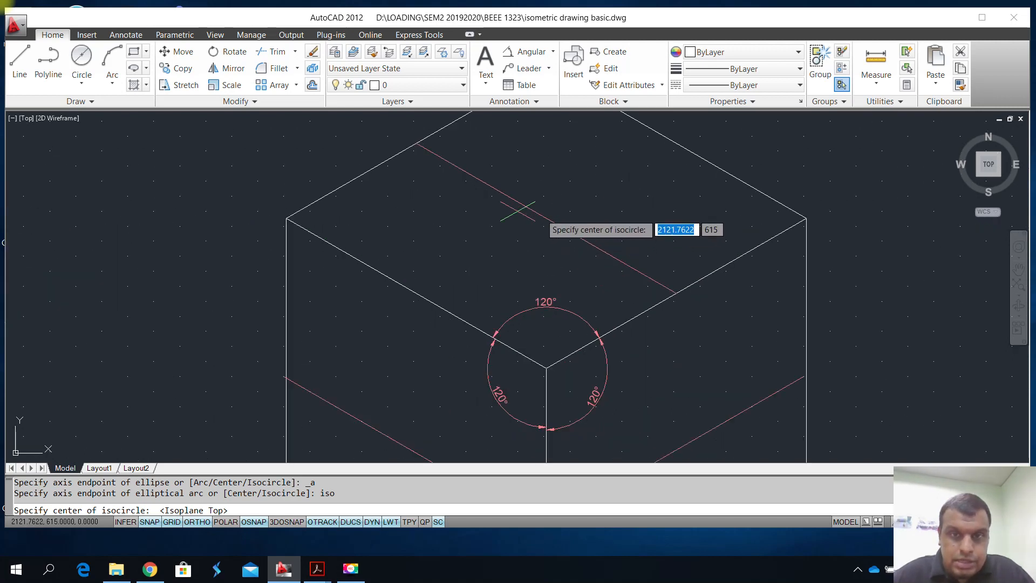
pyautogui.scroll(-2, 550, 219)
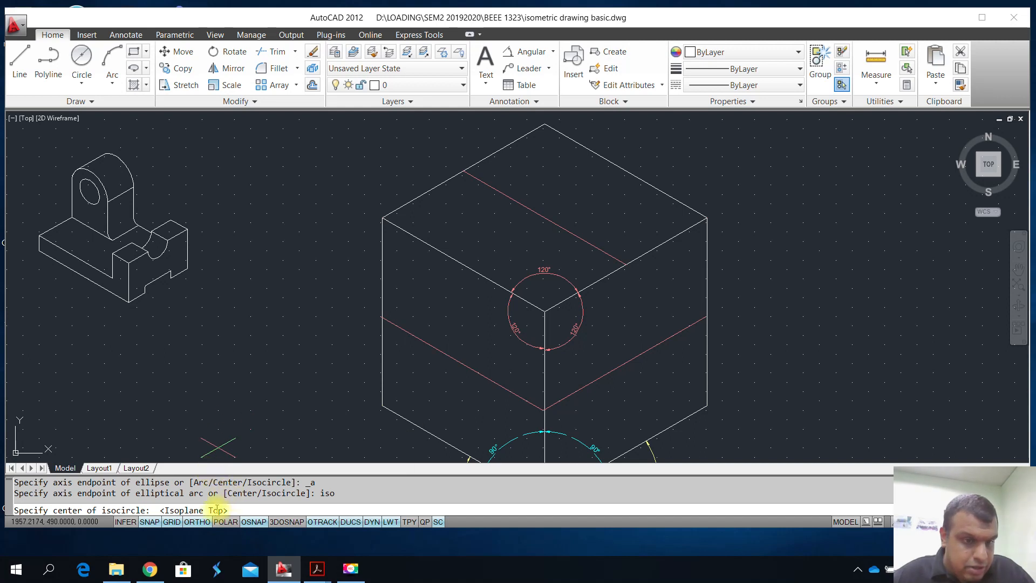
pyautogui.click(149, 521)
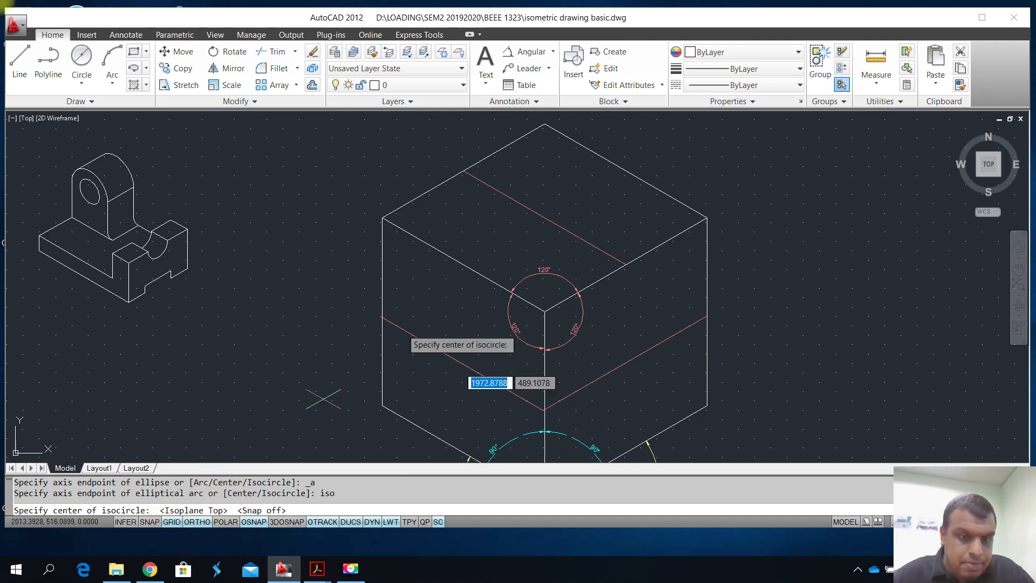
pyautogui.click(545, 219)
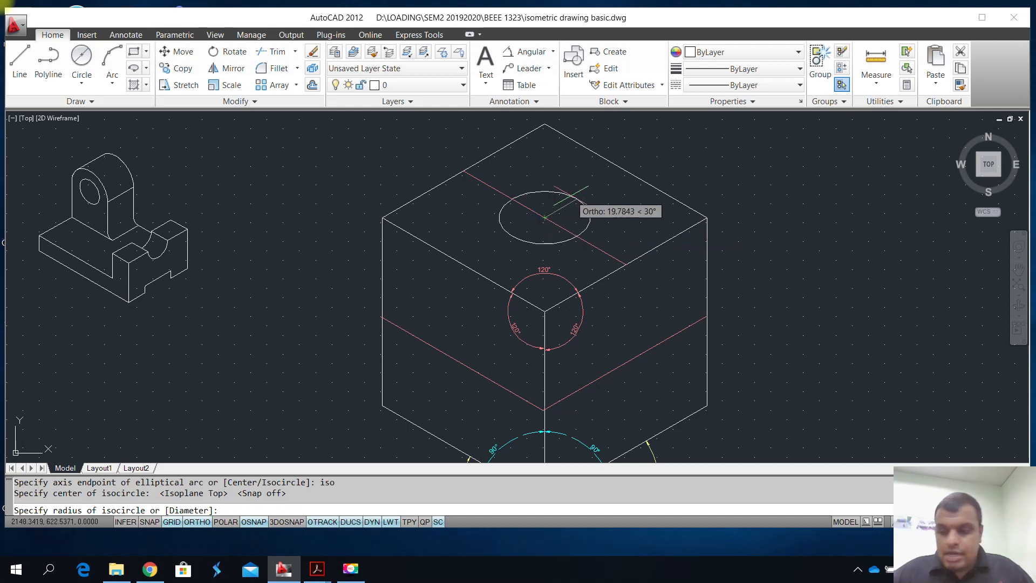
pyautogui.write('20')
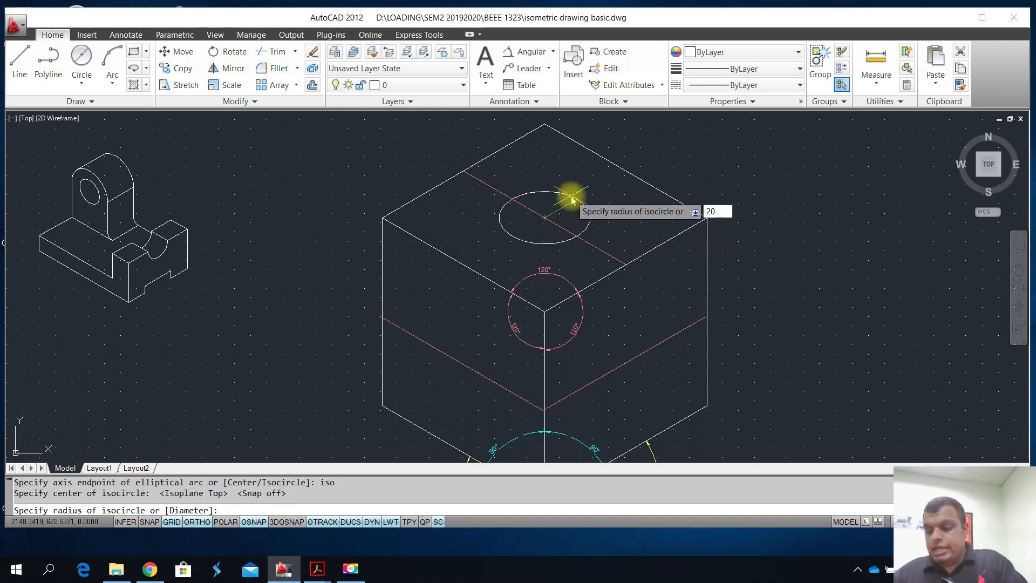
pyautogui.press('Return')
pyautogui.press('Return')
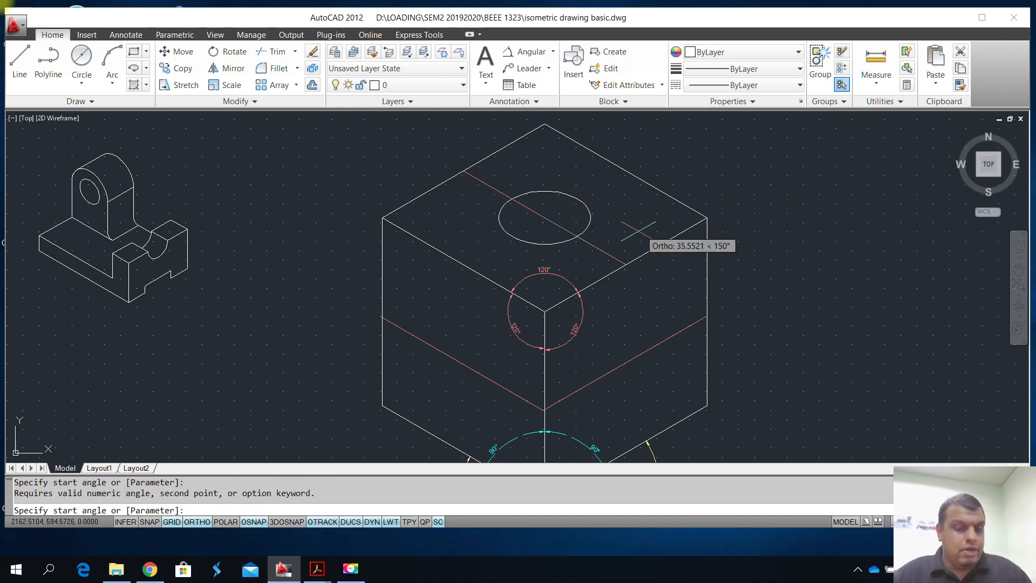
pyautogui.press('Escape')
pyautogui.press('Return')
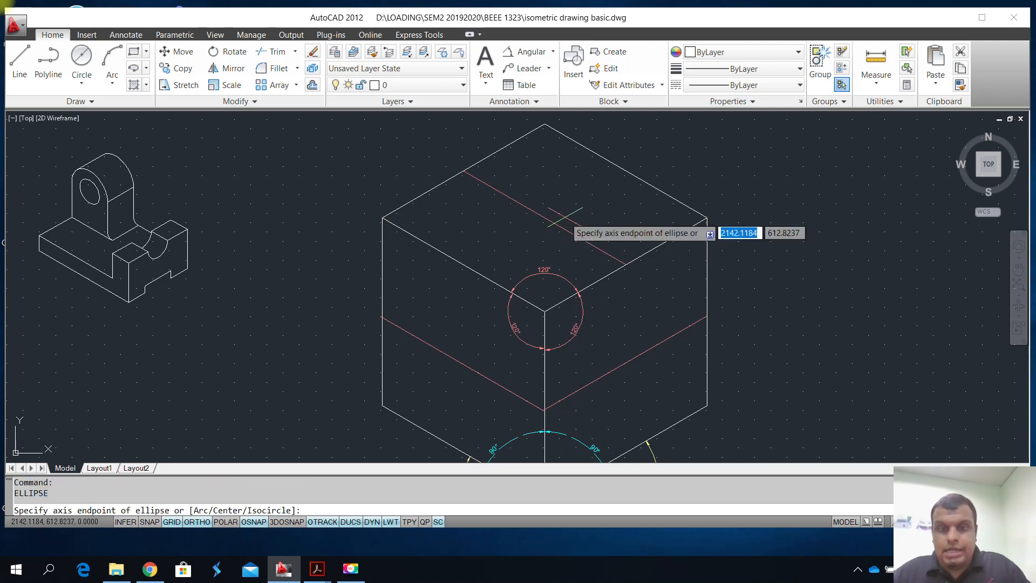
pyautogui.scroll(-2, 545, 220)
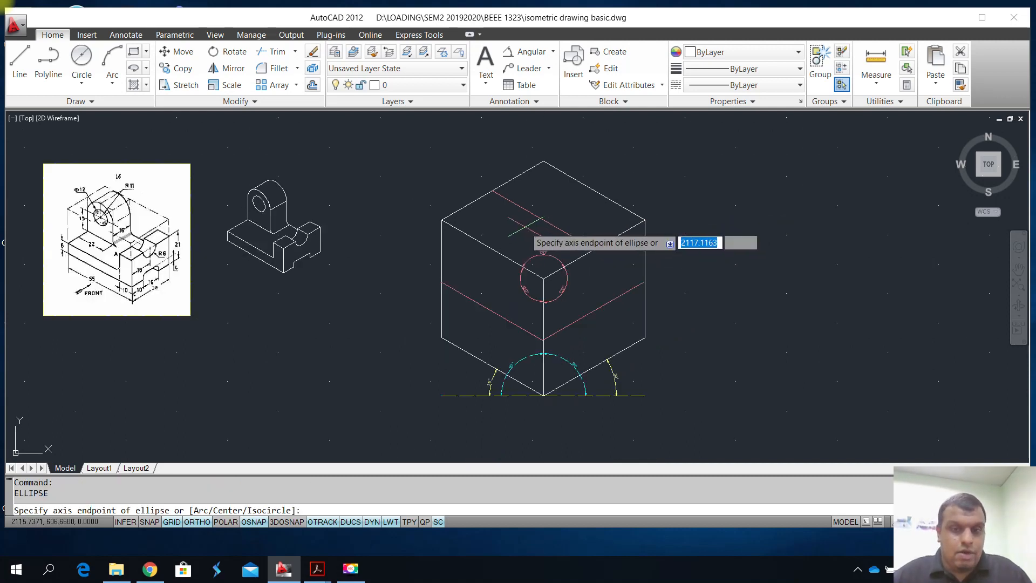
pyautogui.press('Escape')
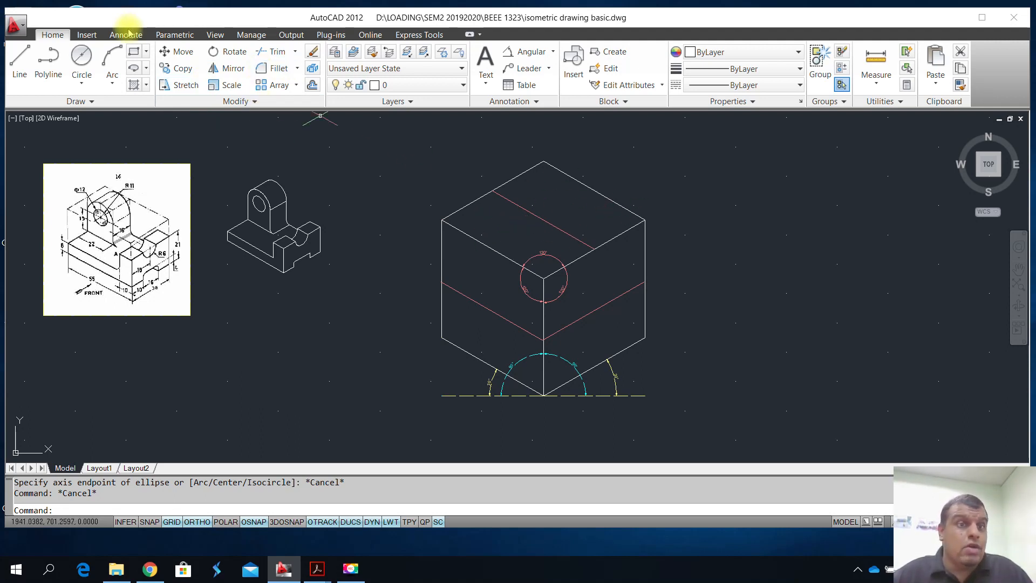
# Step: Draw a radius 20 elliptical-arc isocircle on the top isoplane, centred on the midpoint of the cube's top-face line
pyautogui.click(134, 69)
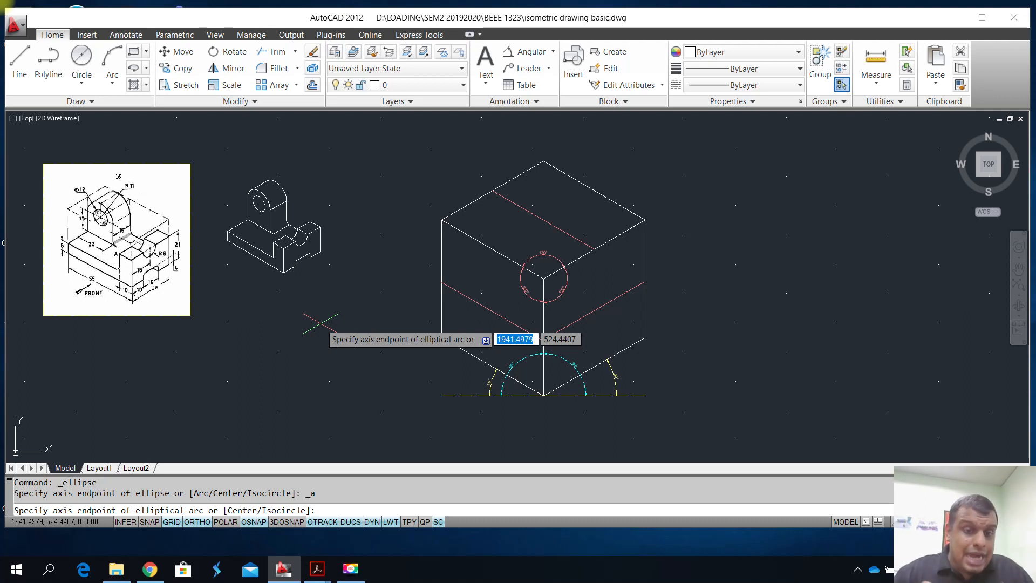
pyautogui.write('i')
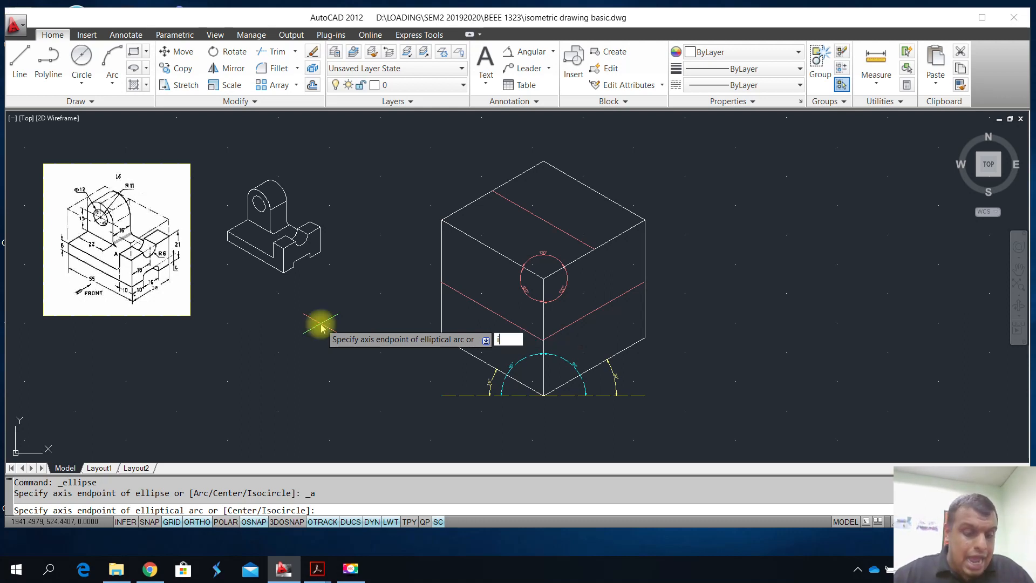
pyautogui.write('so')
pyautogui.press('Return')
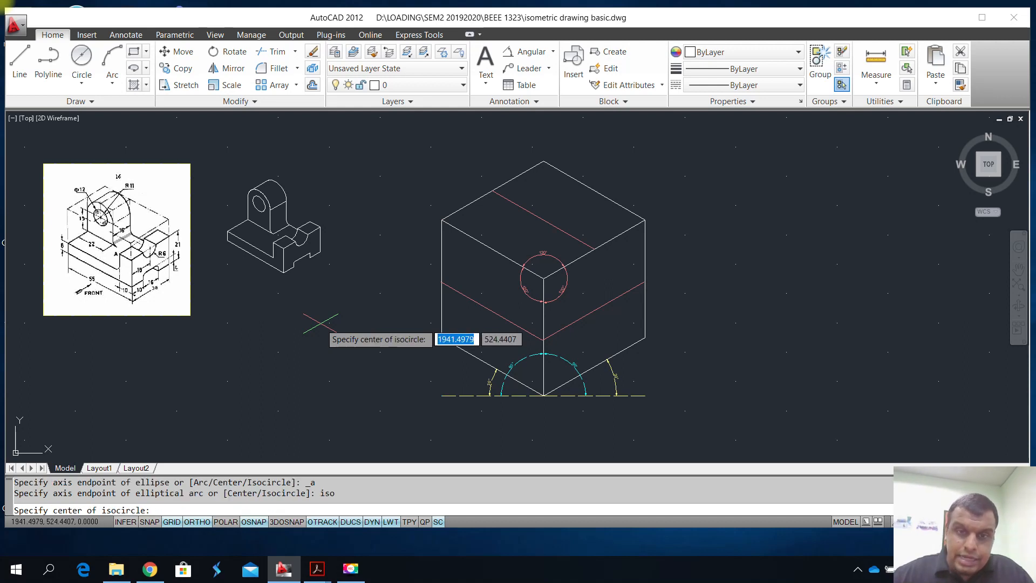
pyautogui.click(544, 220)
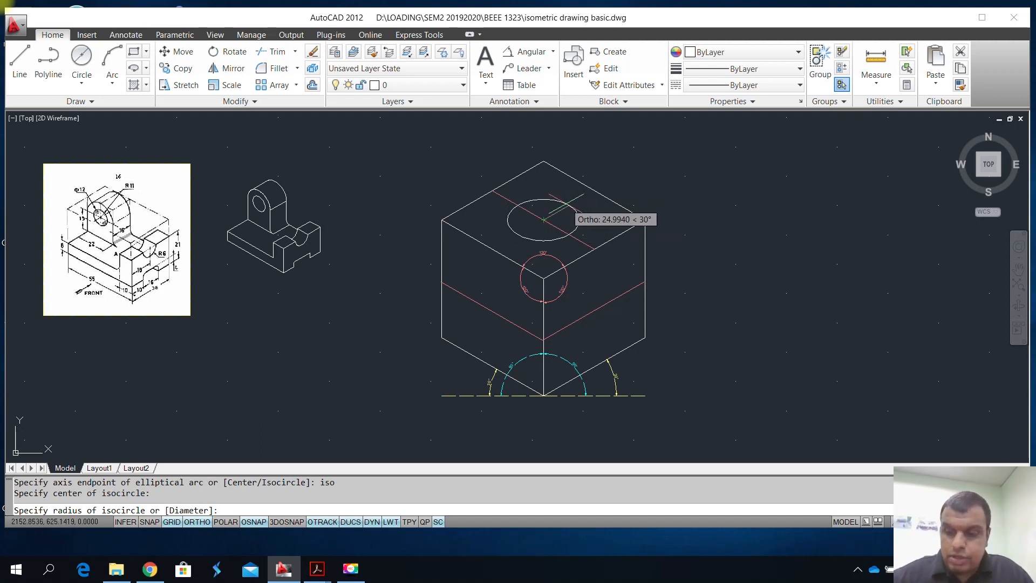
pyautogui.write('20')
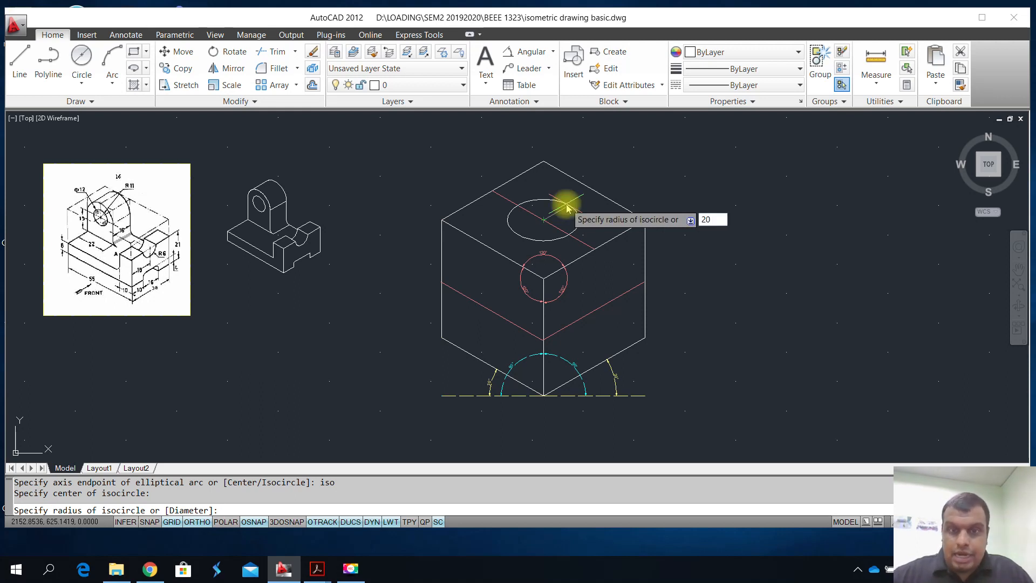
pyautogui.press('Return')
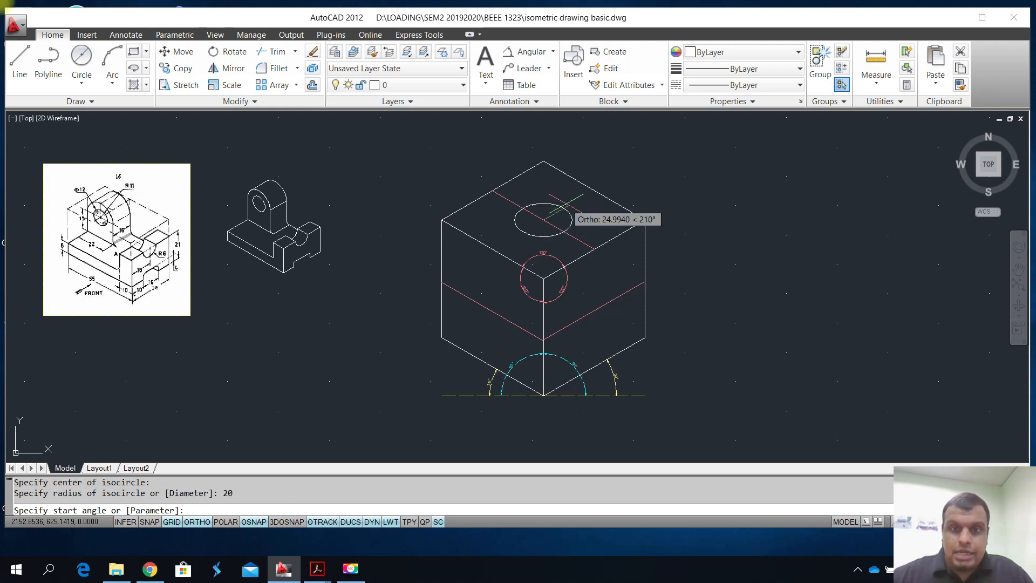
pyautogui.press('Return')
pyautogui.click(566, 203)
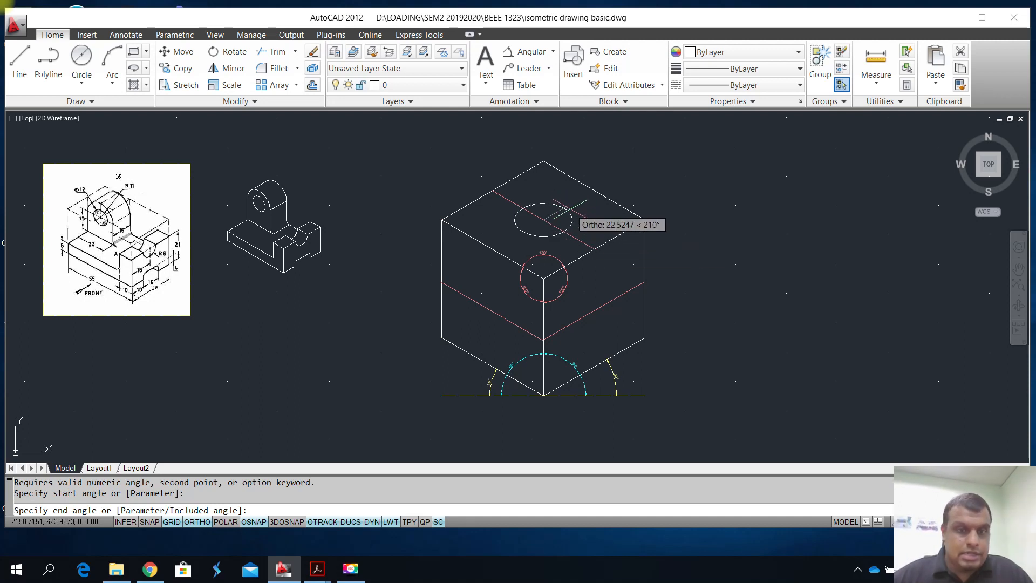
pyautogui.click(570, 208)
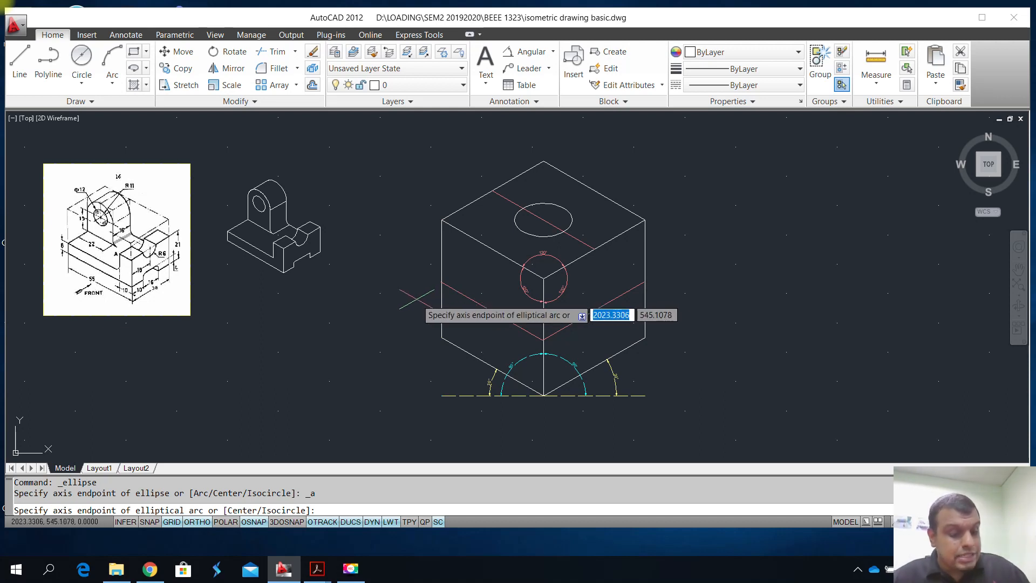
# Step: Try to draw an elliptical-arc isocircle with a radius of about 29 on the left isoplane, centred on the midpoint of the cube's left-face line
pyautogui.press('F5')
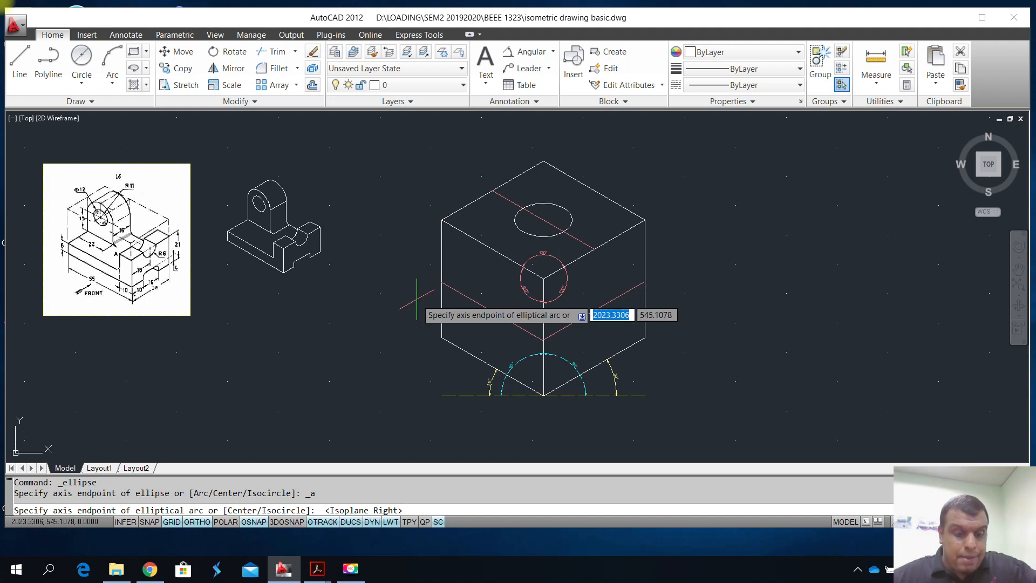
pyautogui.press('F5')
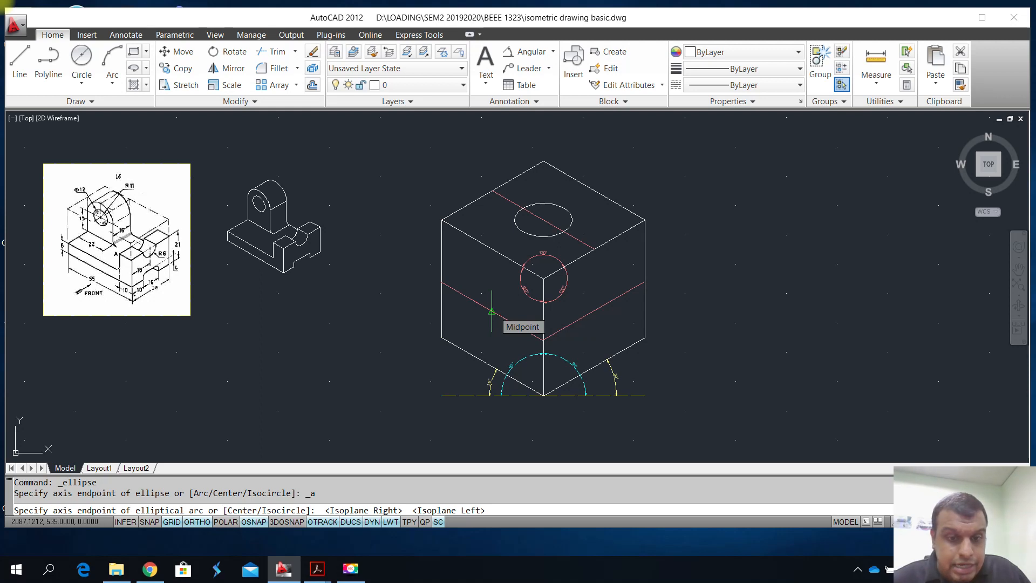
pyautogui.click(491, 311)
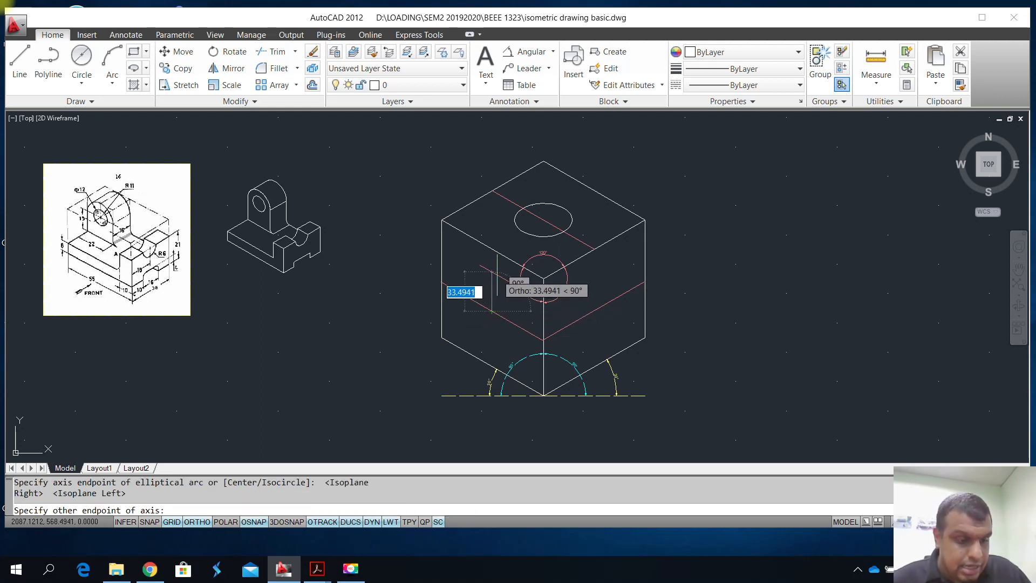
pyautogui.press('Escape')
pyautogui.click(134, 67)
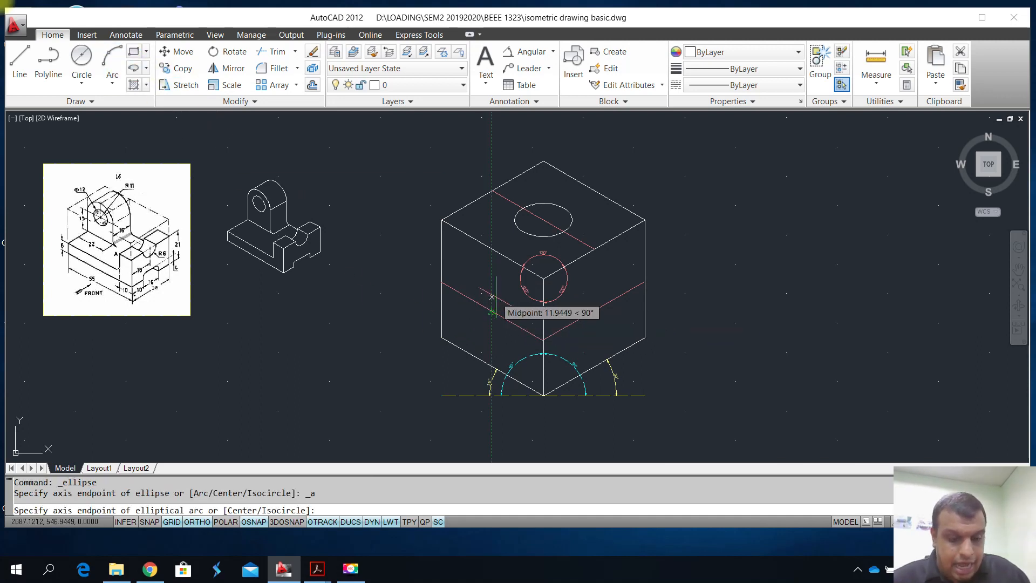
pyautogui.write('is')
pyautogui.press('Return')
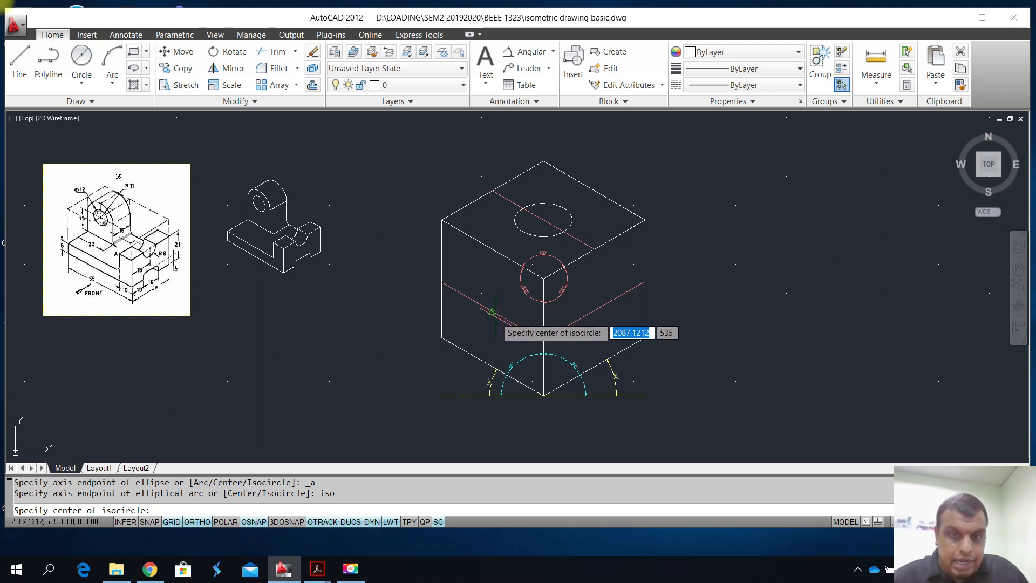
pyautogui.click(492, 311)
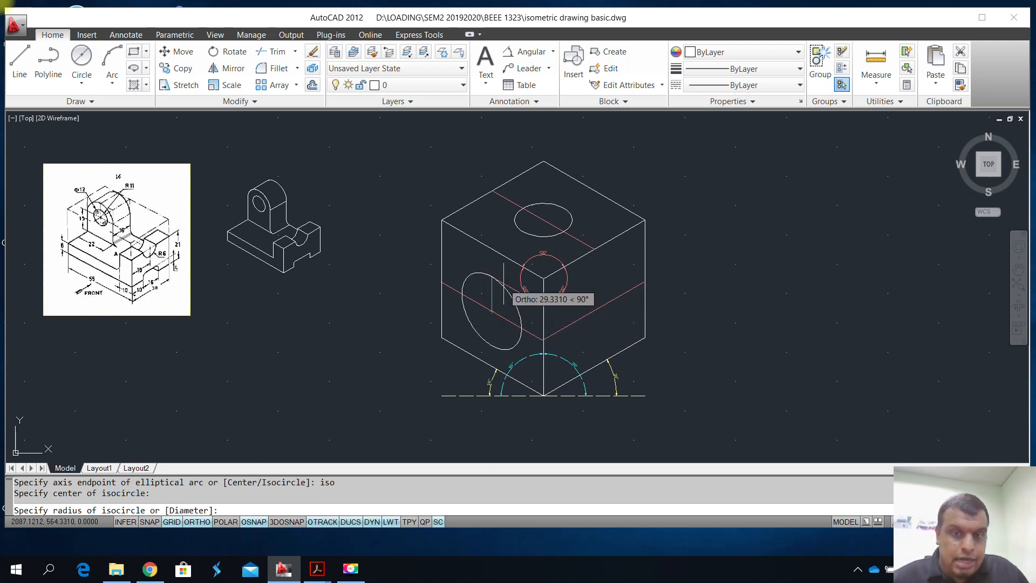
pyautogui.click(503, 284)
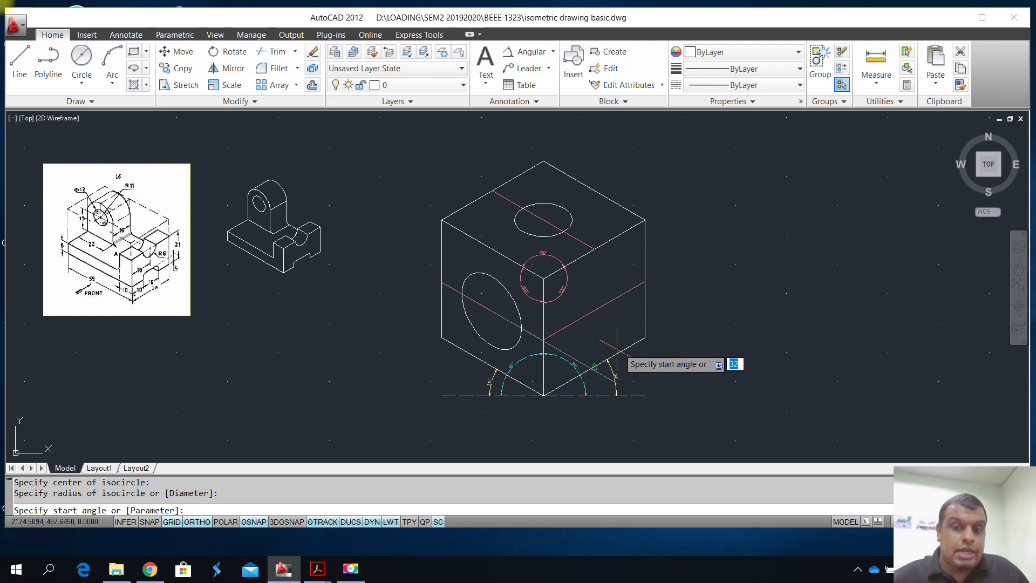
pyautogui.press('Escape')
pyautogui.press('Escape')
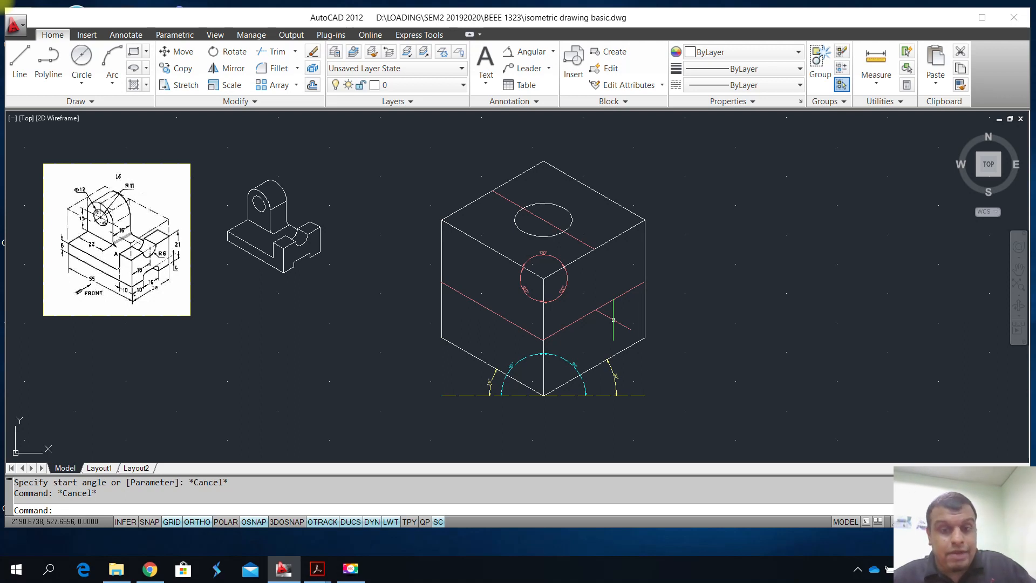
# Step: Switch to the right isoplane and place the centre of an elliptical-arc isocircle on the midpoint of the cube's right-face line
pyautogui.press('F5')
pyautogui.press('F5')
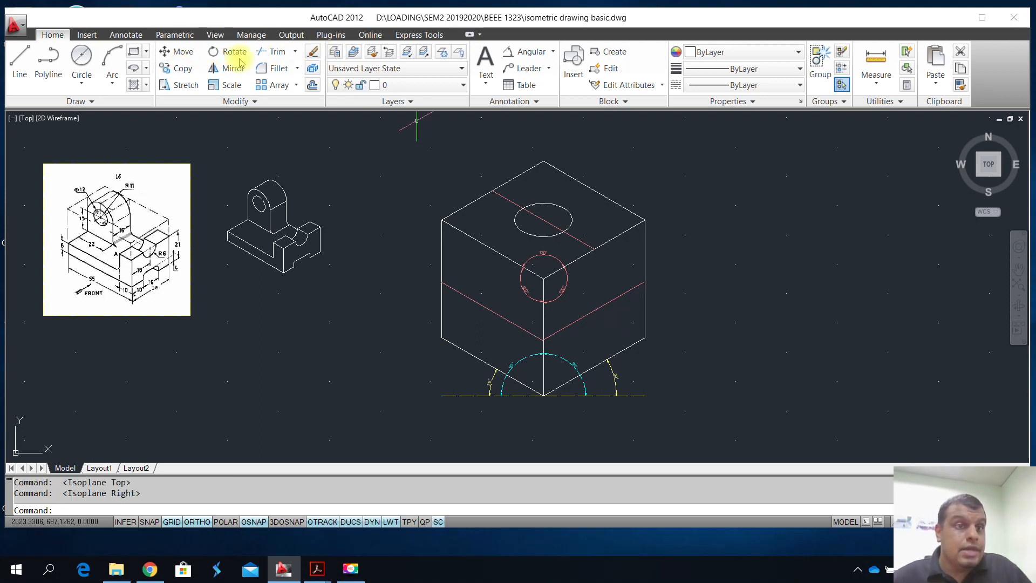
pyautogui.click(134, 68)
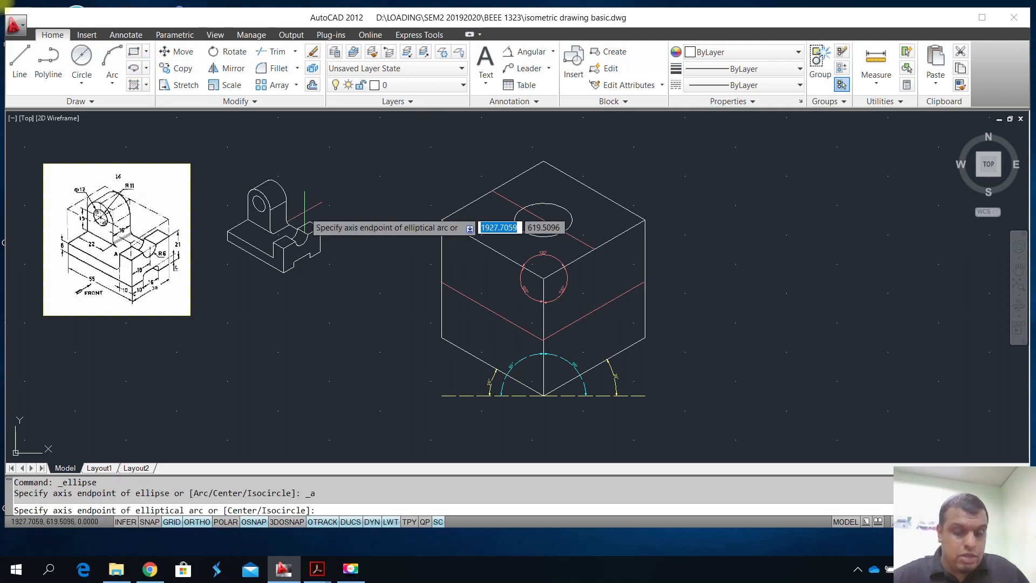
pyautogui.write('is')
pyautogui.press('Return')
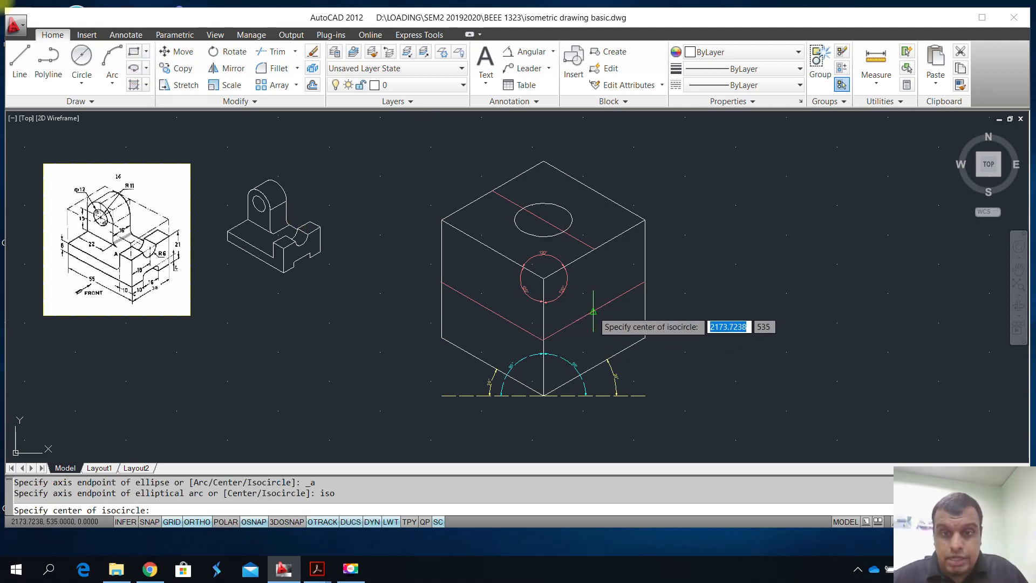
pyautogui.click(593, 311)
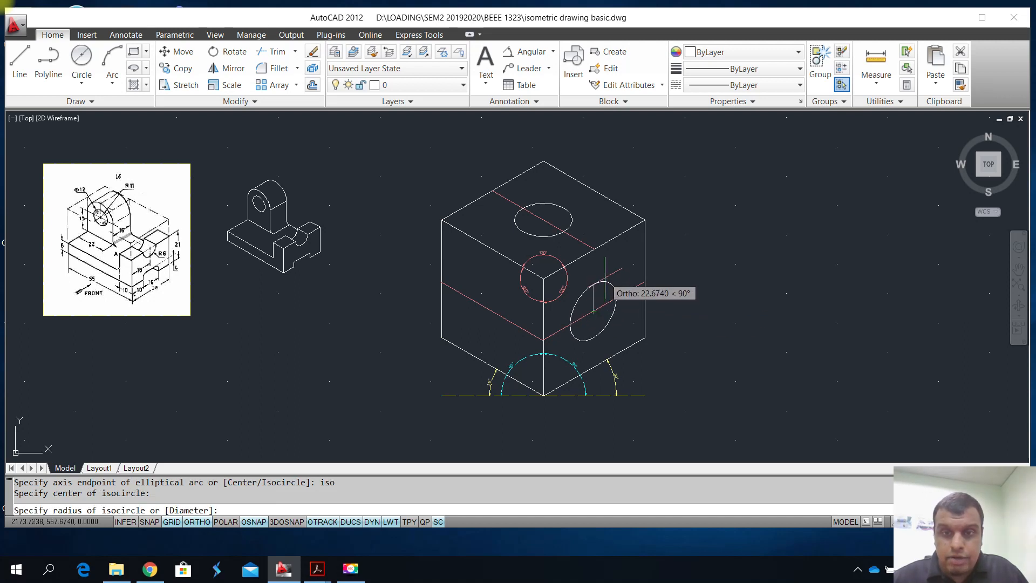